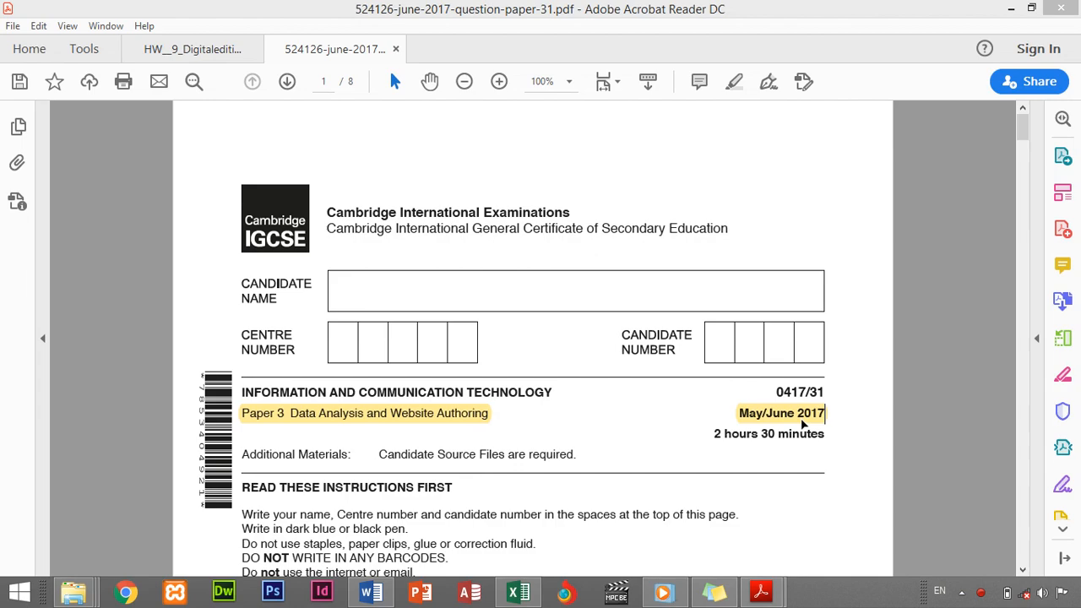
Scroll the question paper down to page 6, Task 3 – Spreadsheet
drag(1021, 133, 1039, 427)
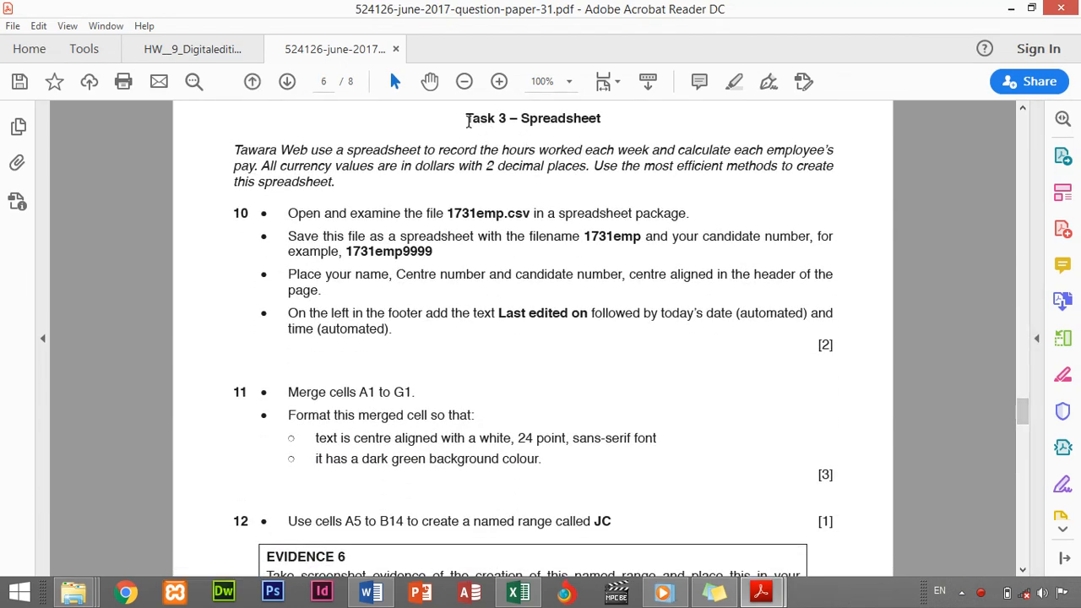
Highlight the Task 3 – Spreadsheet heading in yellow
drag(467, 118, 604, 121)
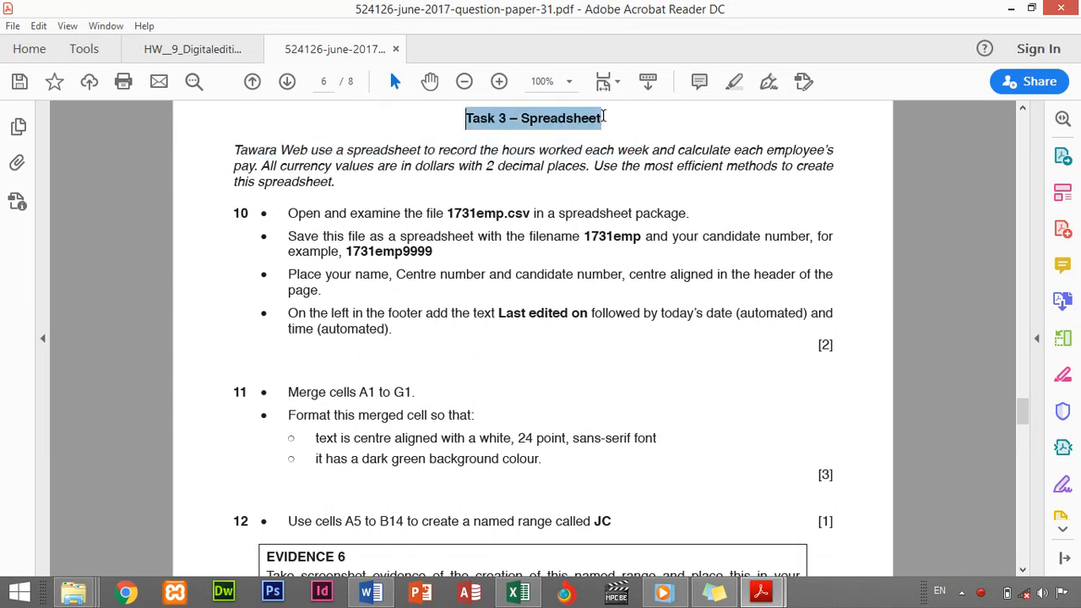
drag(604, 116, 604, 118)
click(627, 117)
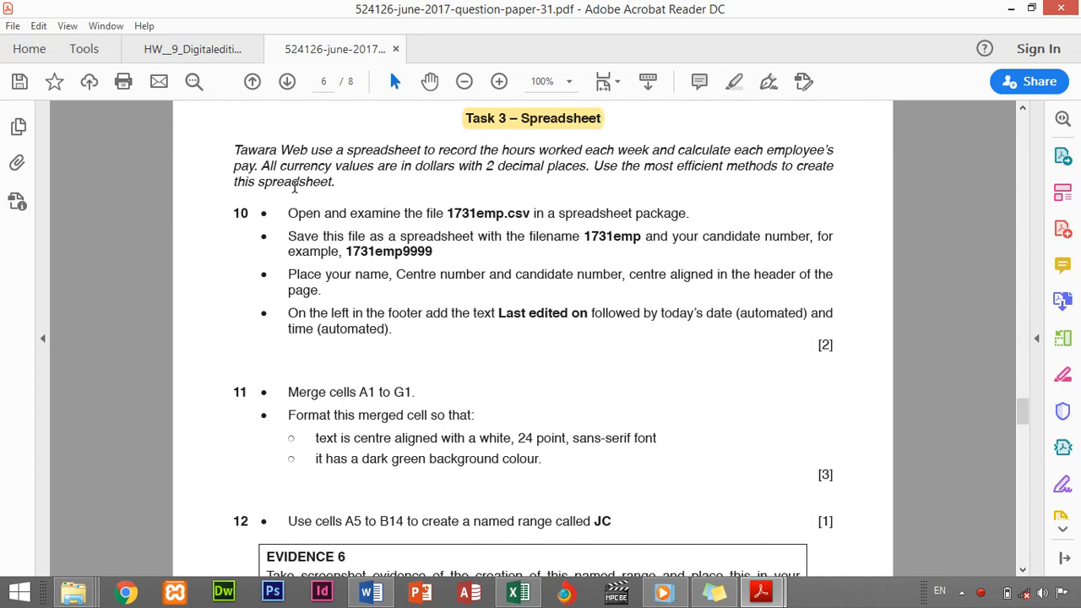
Highlight the introductory paragraph and question 10's first bullet in yellow
drag(235, 150, 338, 184)
click(356, 158)
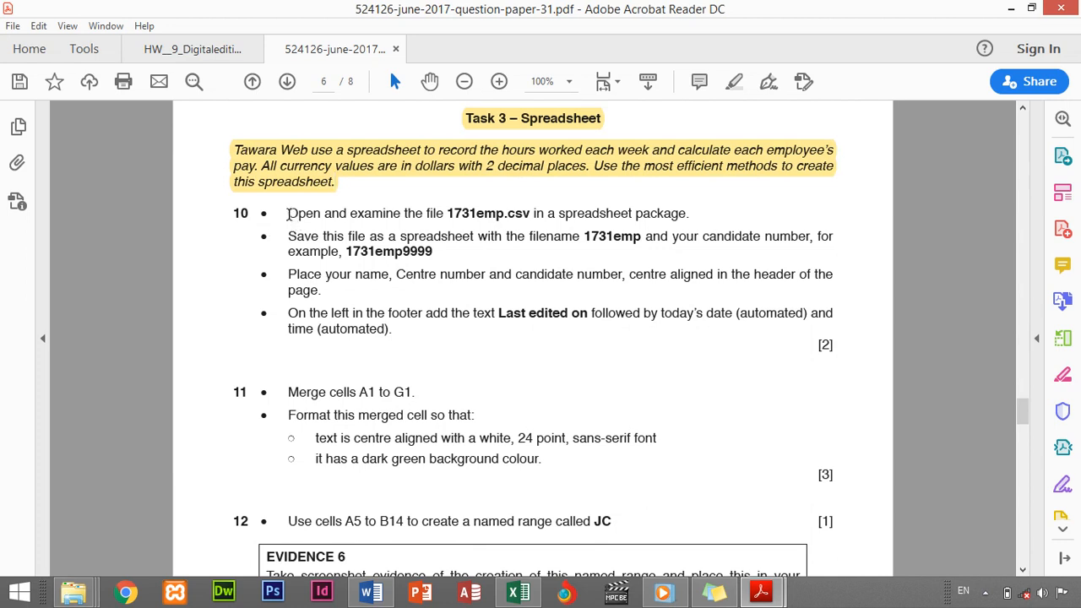
drag(288, 214, 436, 208)
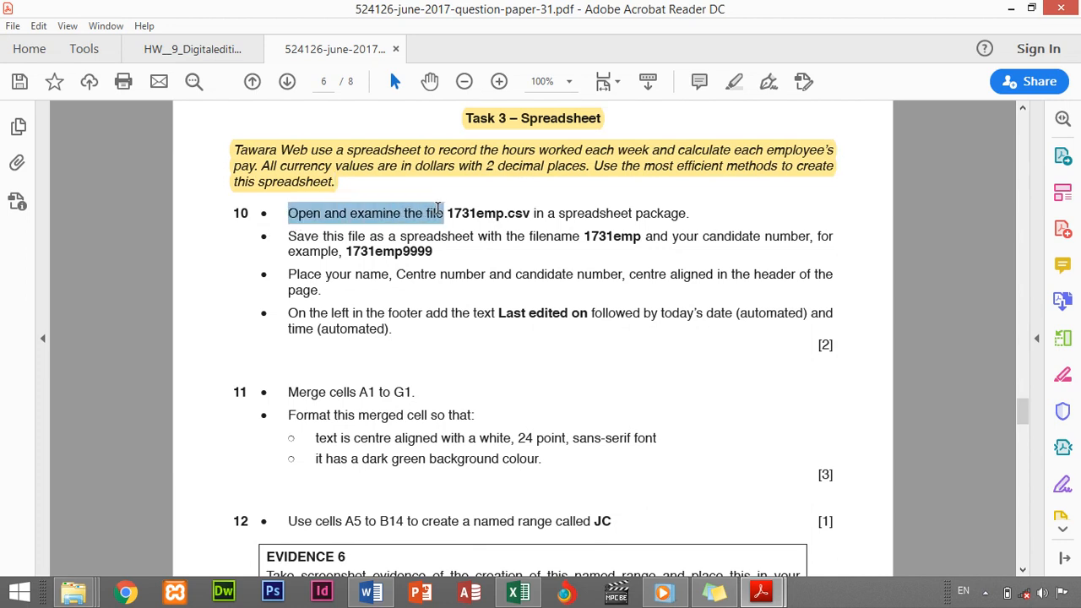
drag(437, 208, 693, 207)
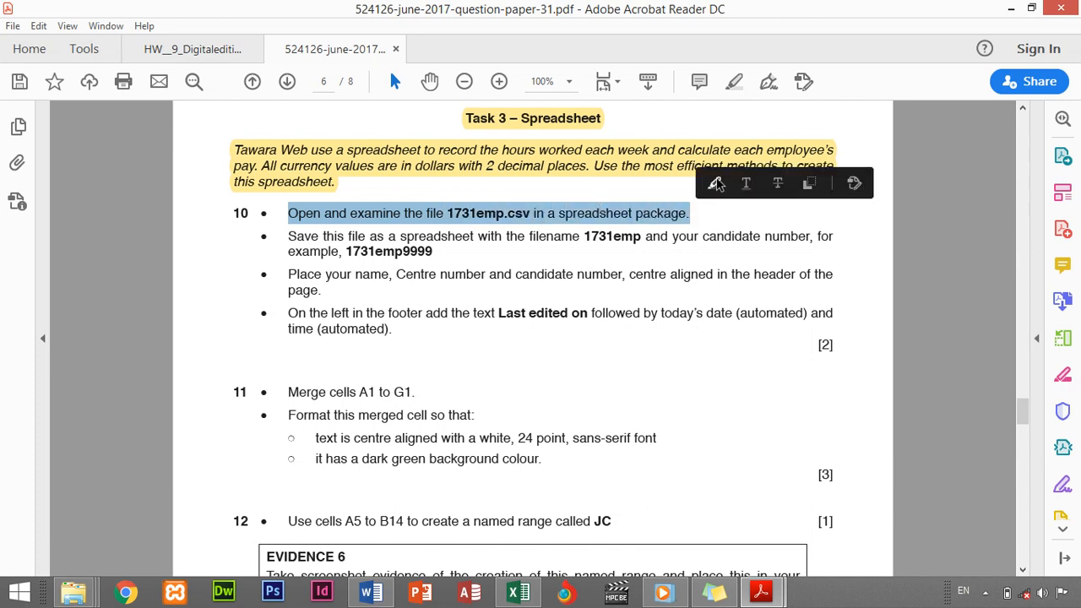
click(715, 183)
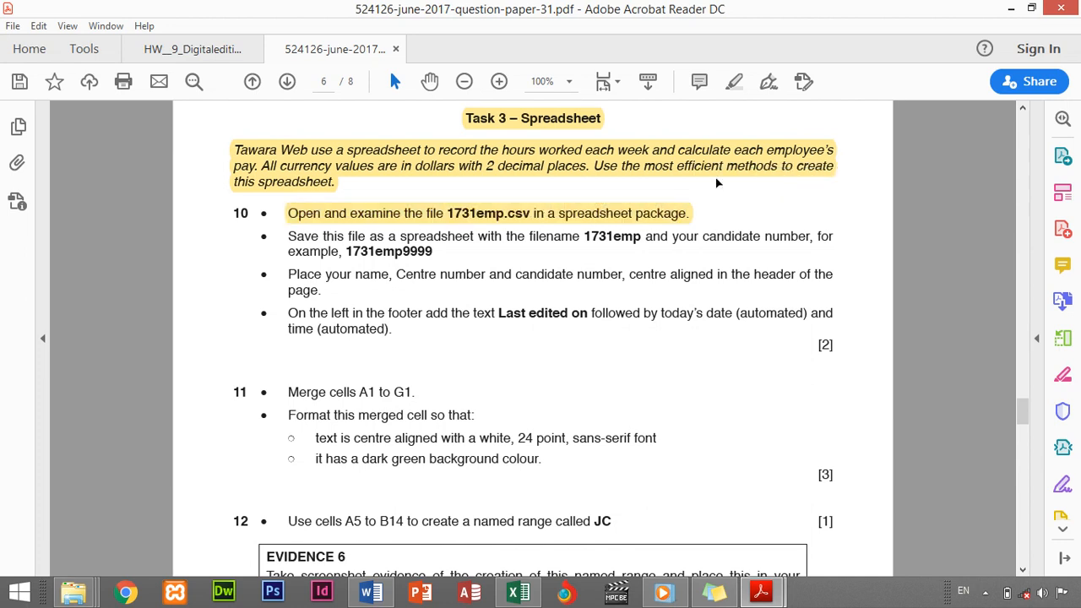
Open 1731emp.csv from Desktop > MAYJUNE2017 > 06_0417_31_Confidential Source Files 2017
click(512, 598)
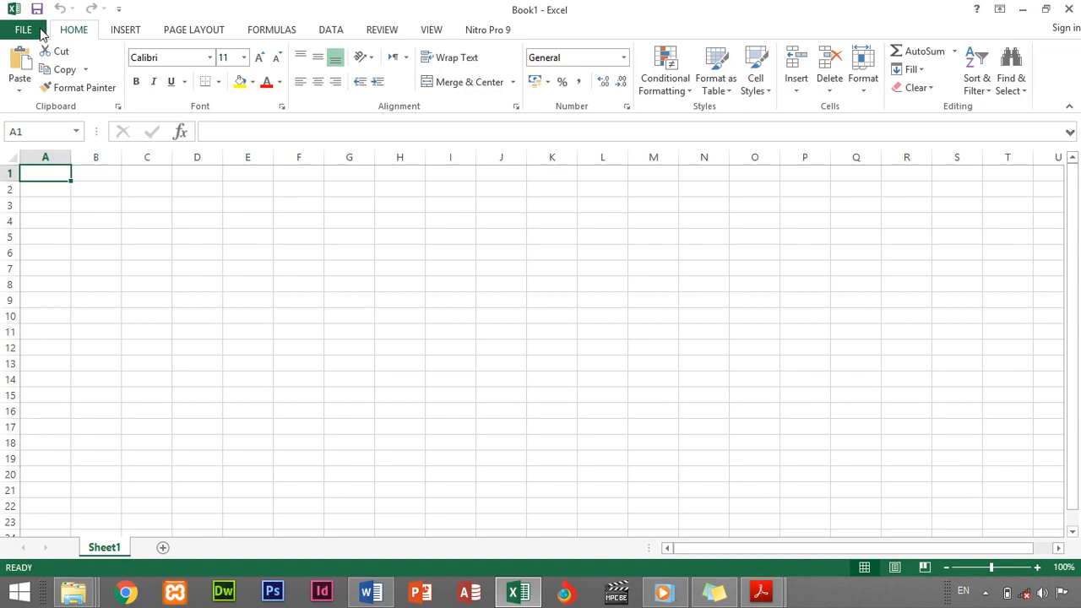
click(39, 30)
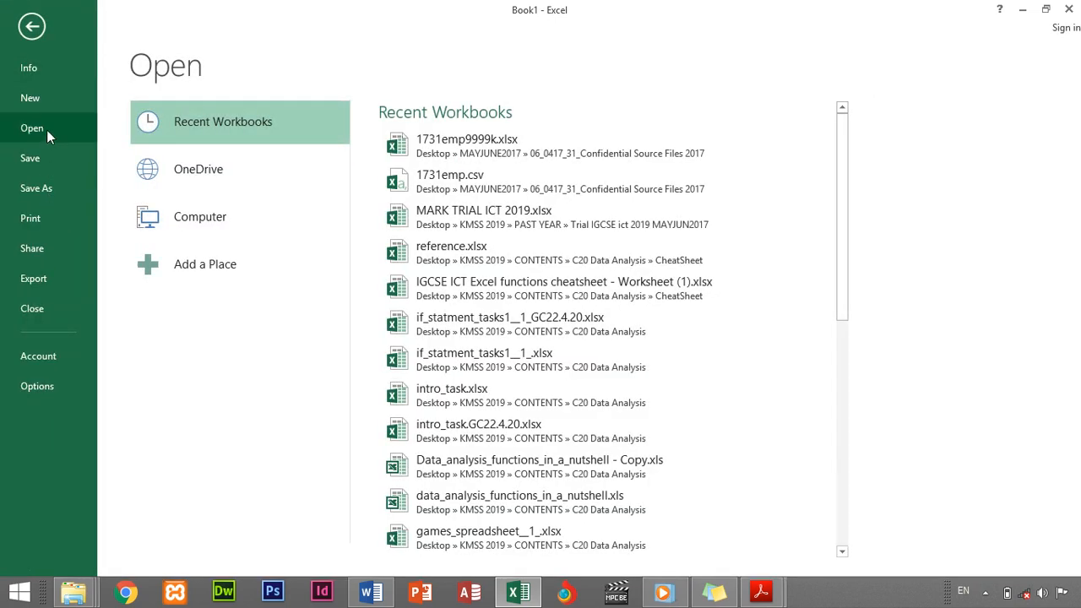
double_click(222, 218)
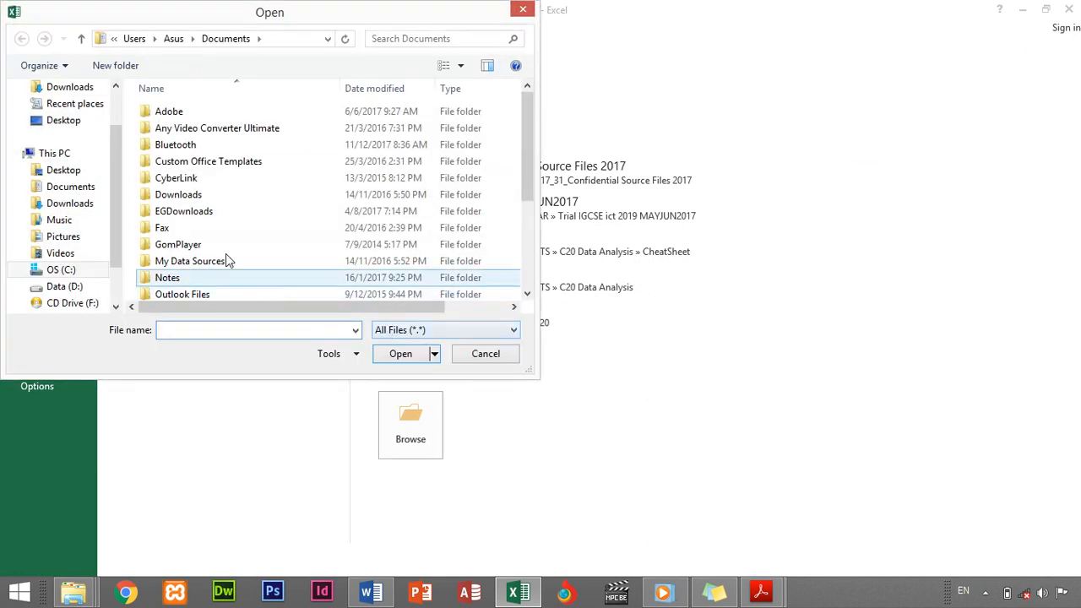
click(67, 171)
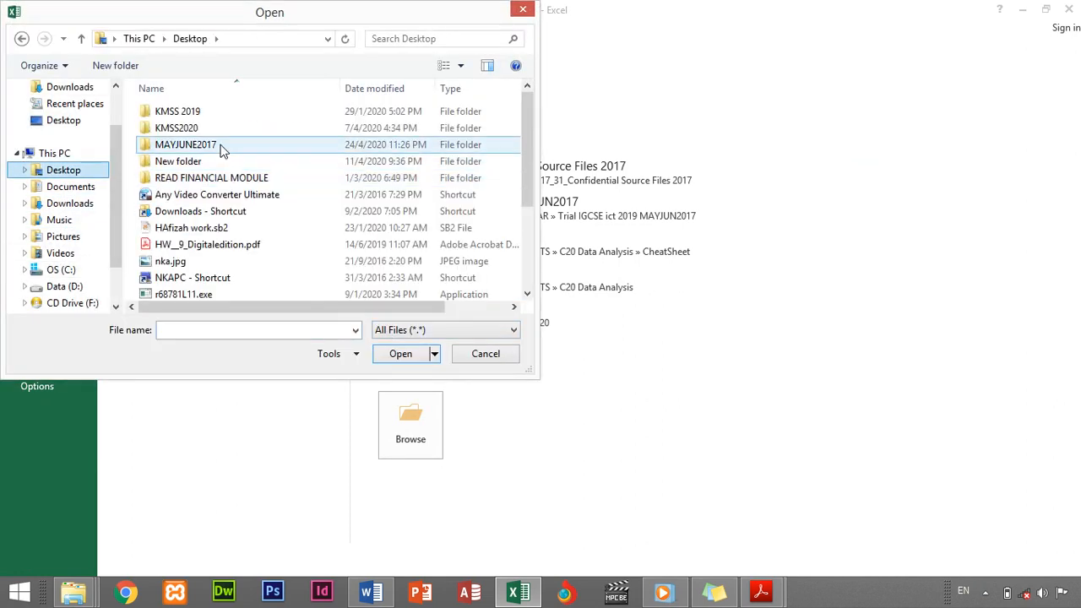
double_click(196, 145)
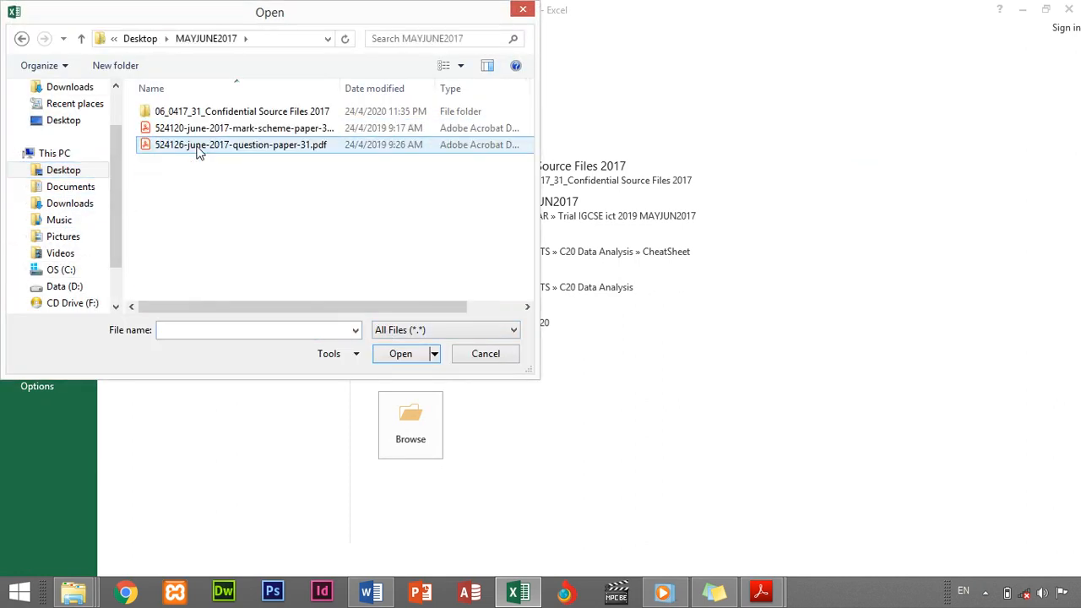
double_click(199, 115)
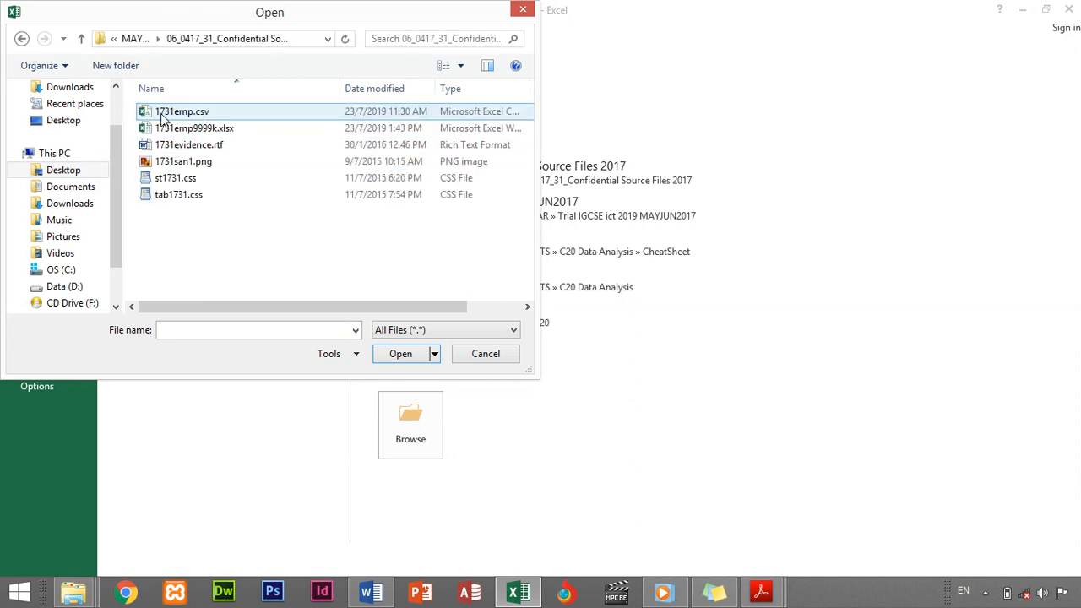
double_click(183, 115)
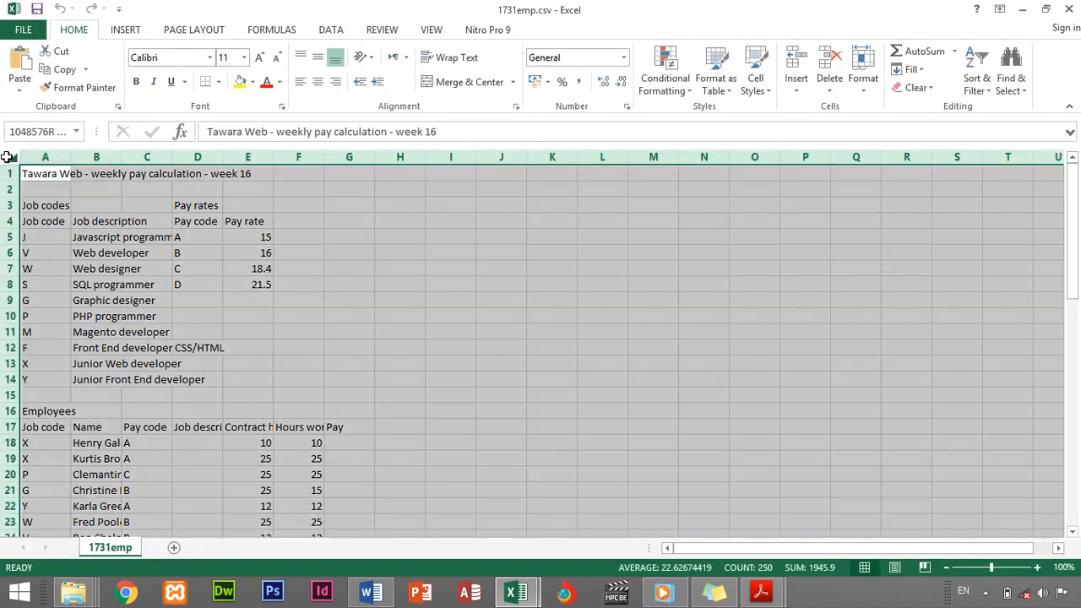
Select the whole 1731emp sheet and AutoFit every column width to its contents
click(8, 157)
double_click(121, 157)
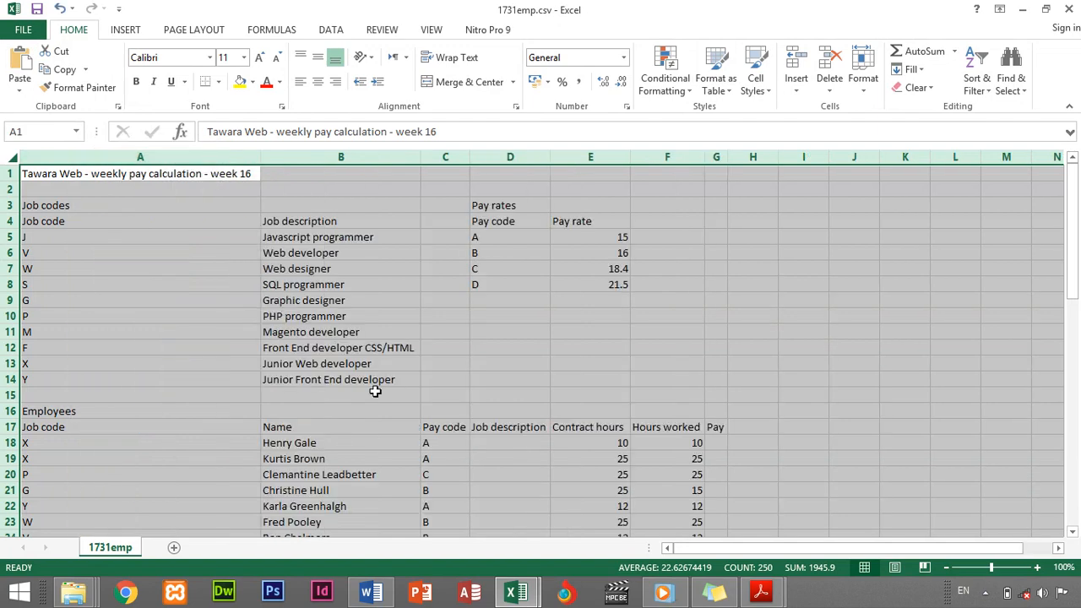
click(449, 331)
scroll(563, 380, down, 19)
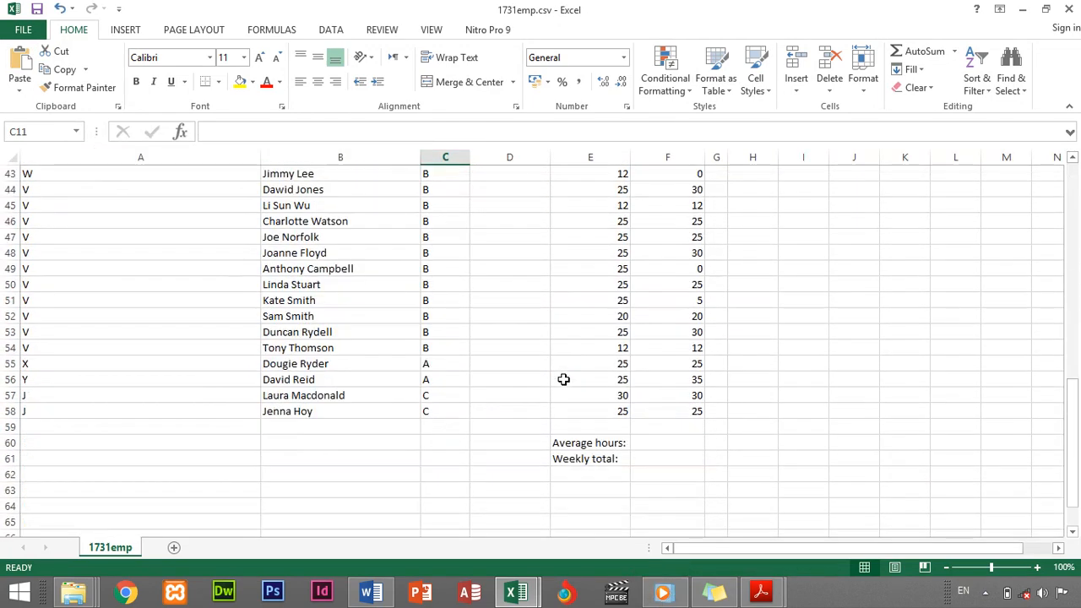
scroll(563, 381, up, 14)
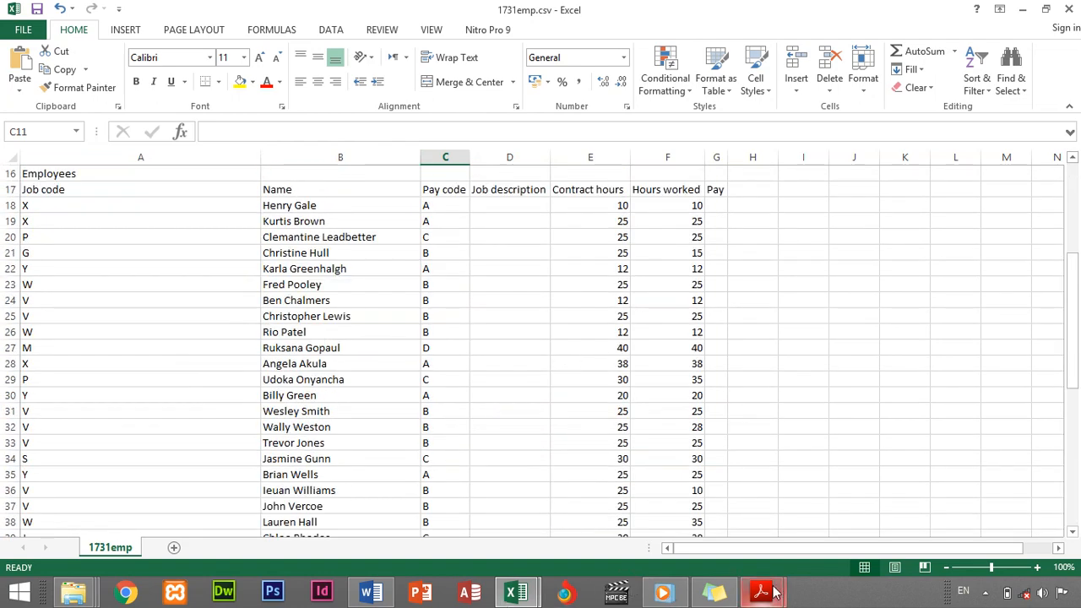
Highlight question 10's 'Save this file as a spreadsheet' bullet in yellow, then return to 1731emp.csv
mouse_move(770, 596)
click(848, 519)
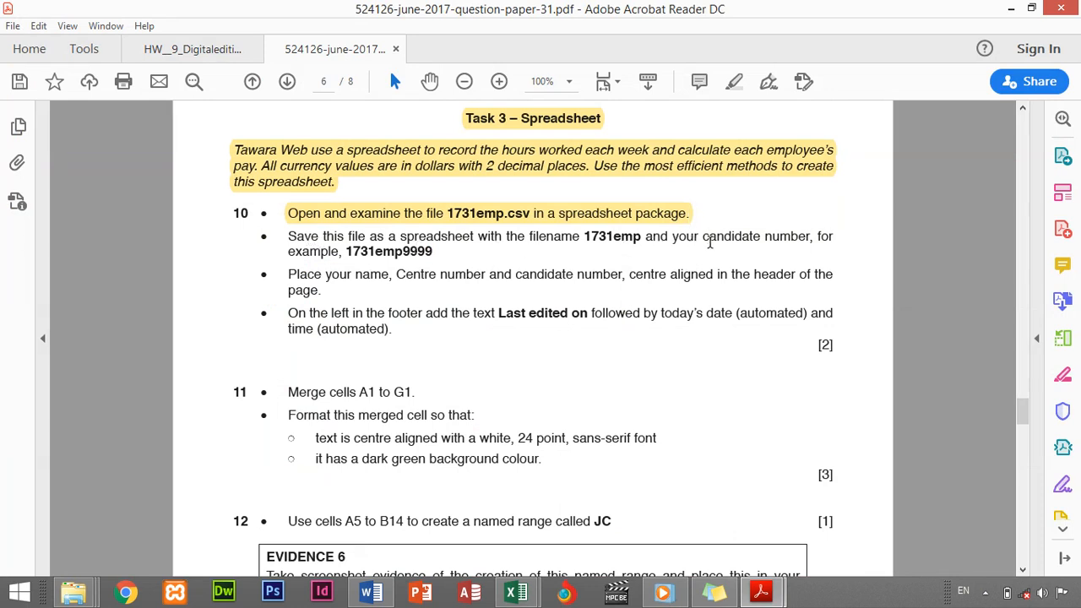
drag(289, 236, 435, 255)
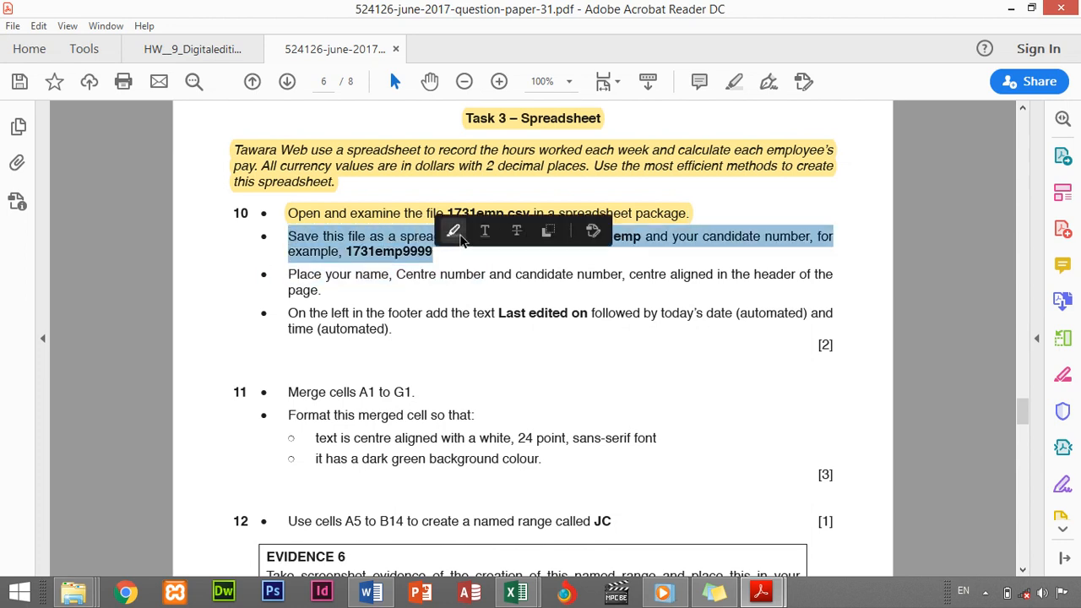
click(455, 233)
click(521, 595)
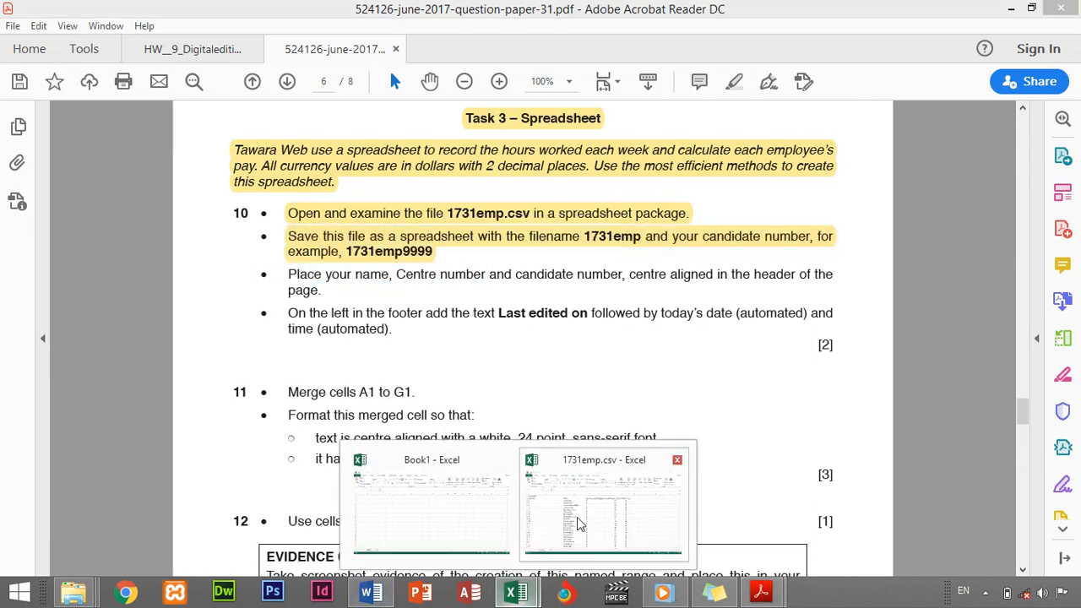
click(561, 505)
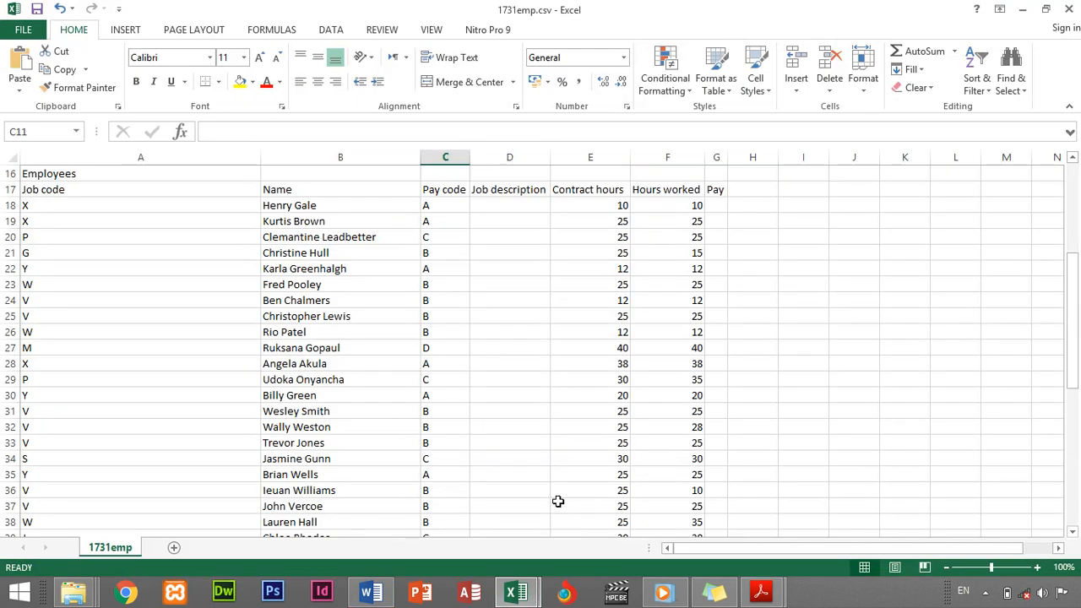
Save the data in the source files folder as Excel Workbook (*.xlsx) named 1731emp1515
click(22, 30)
click(35, 190)
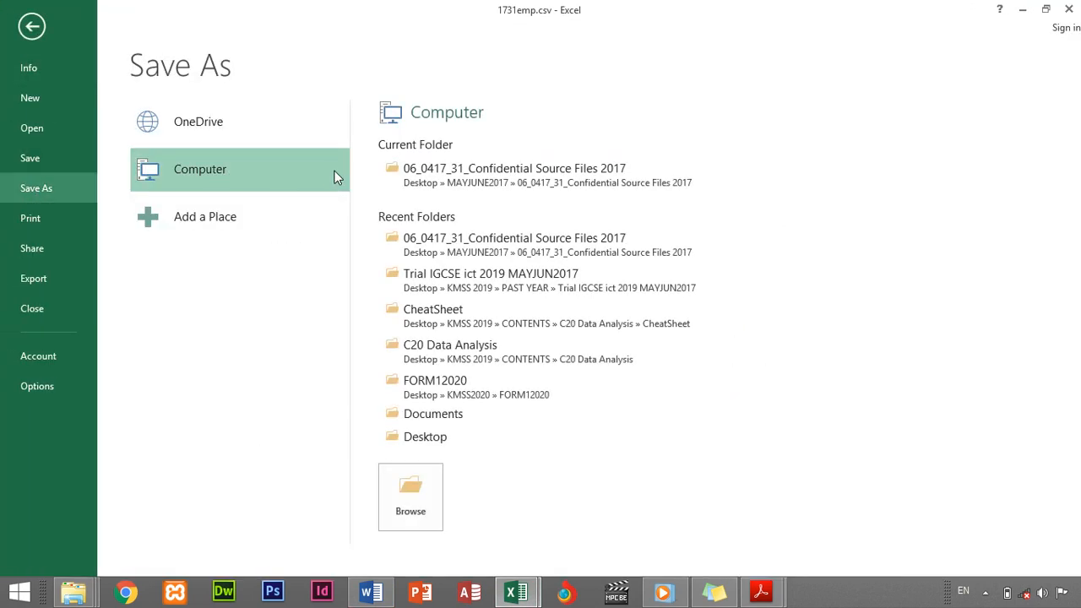
click(451, 179)
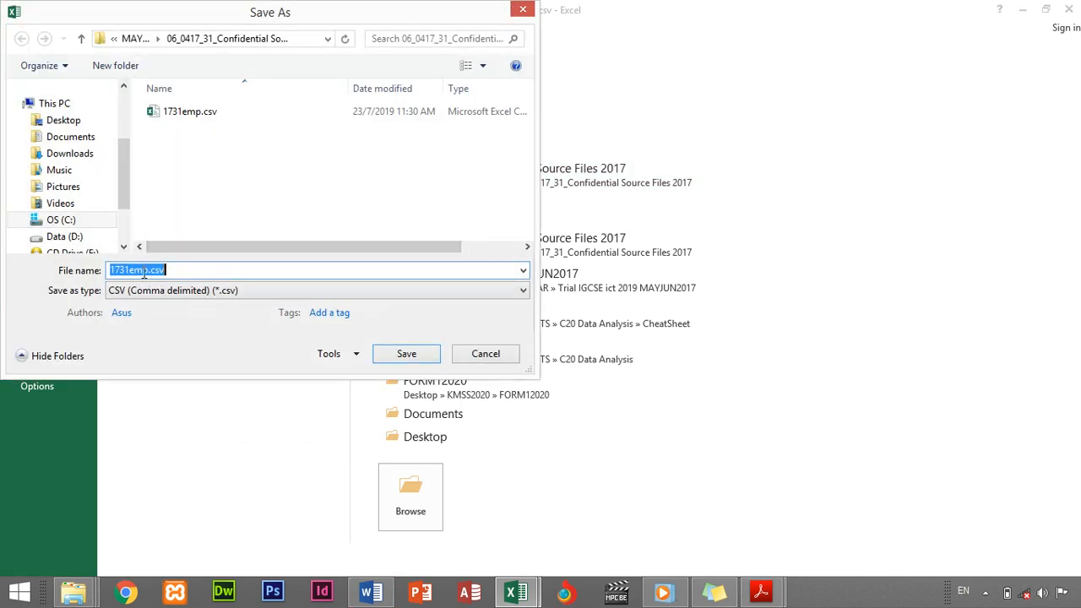
click(148, 270)
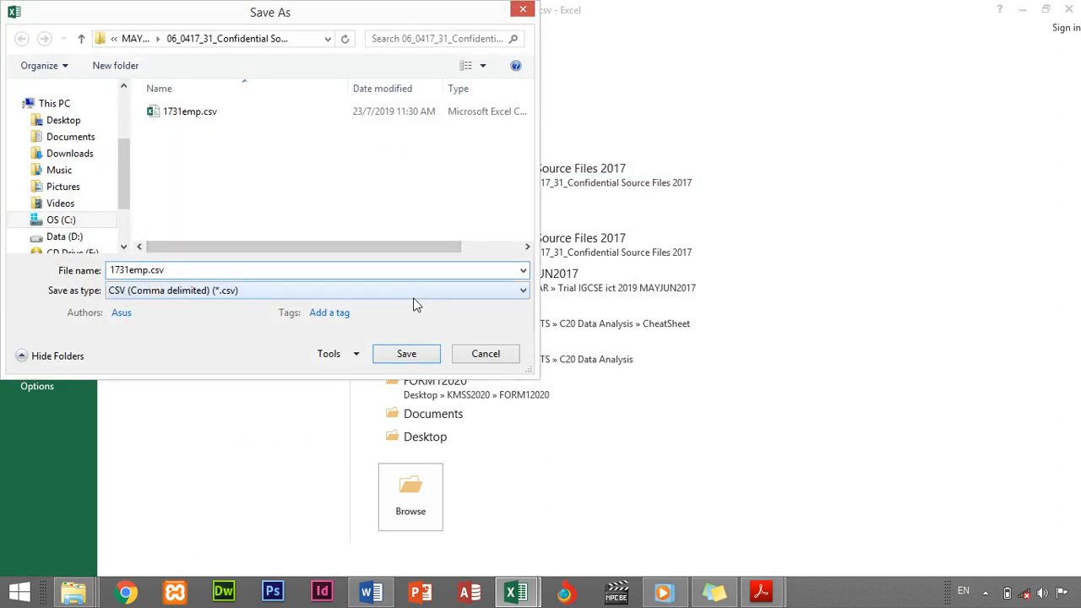
text(1515)
click(315, 289)
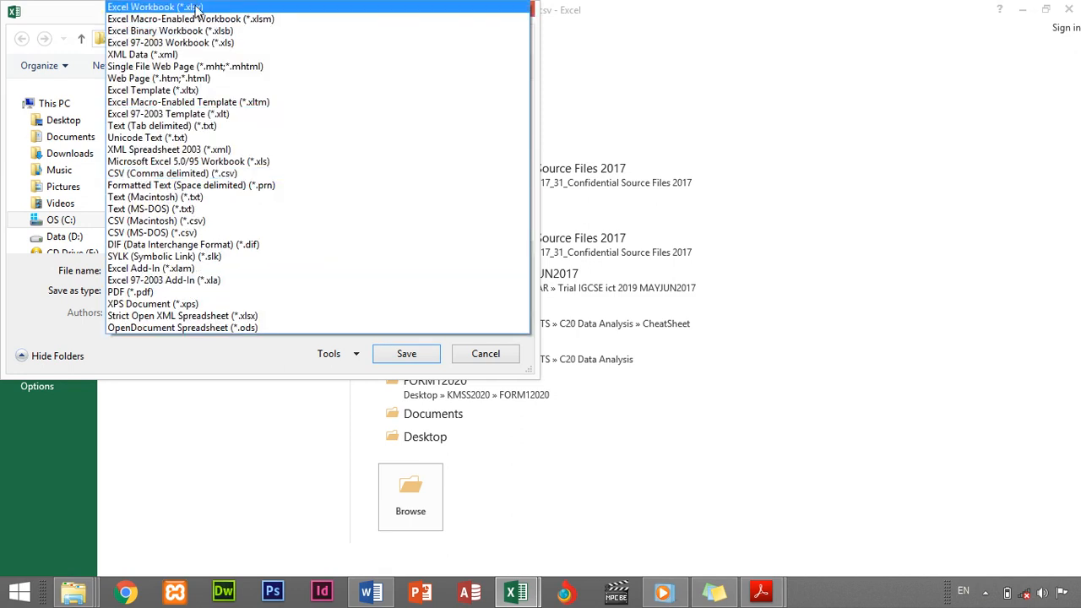
click(197, 9)
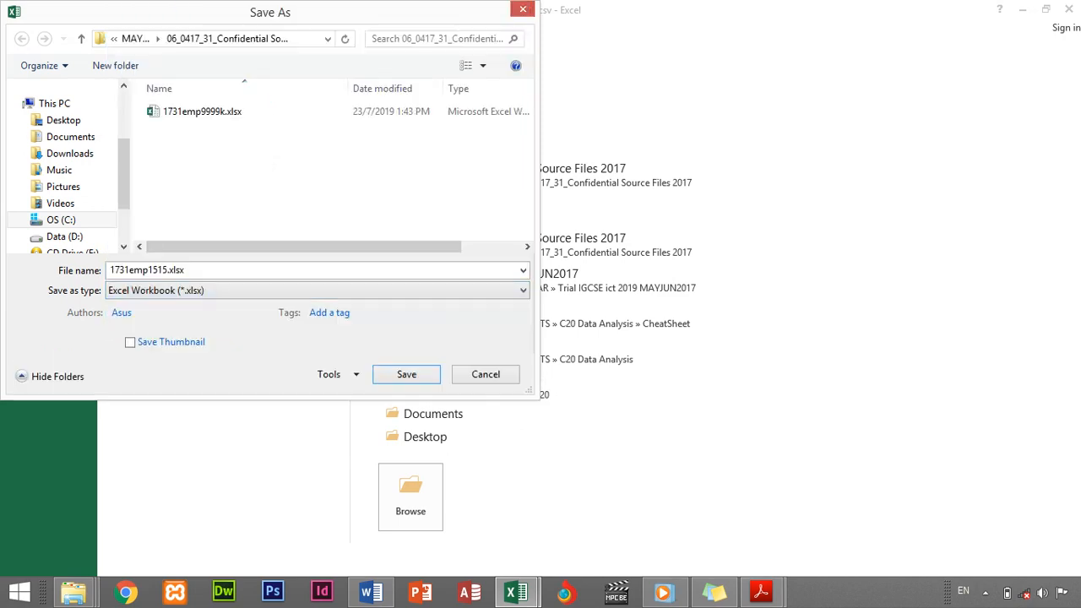
click(409, 380)
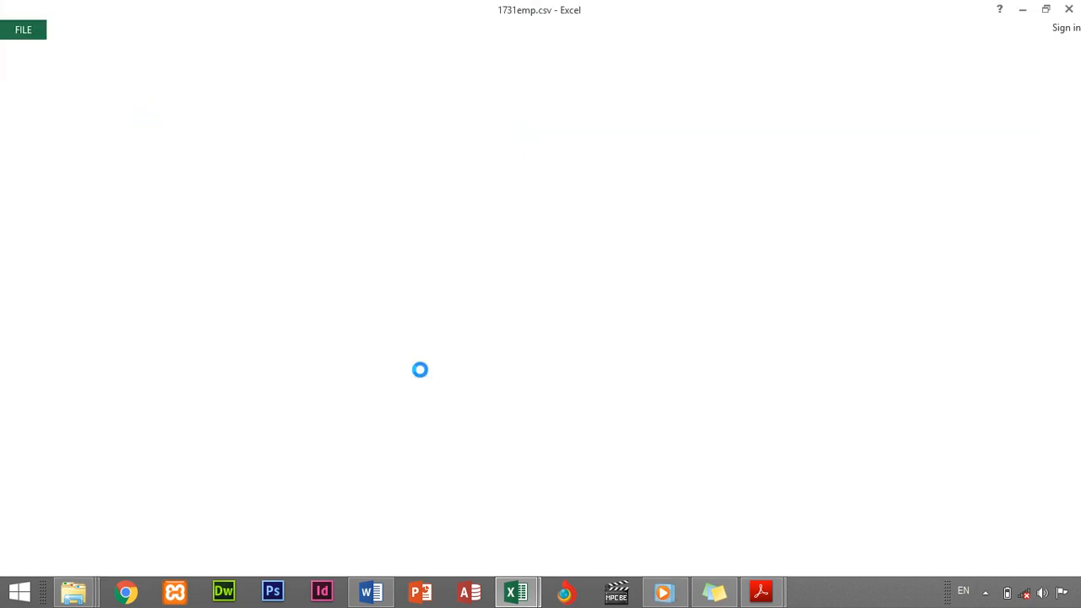
click(763, 593)
Highlight question 10's centred-header bullet in yellow, then return to the 1731emp1515 workbook
click(836, 498)
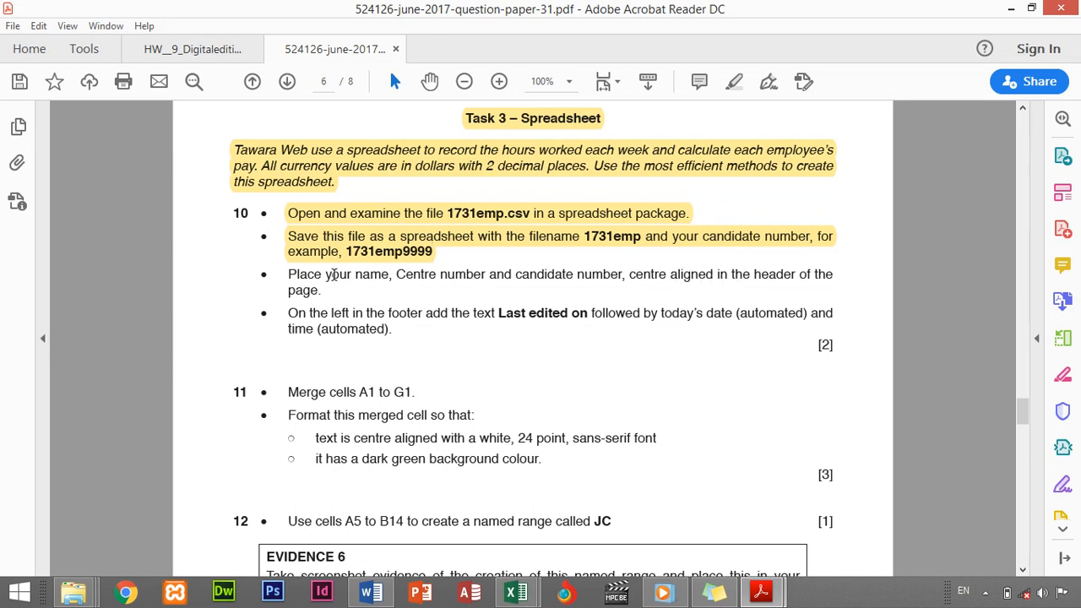
drag(289, 273, 325, 296)
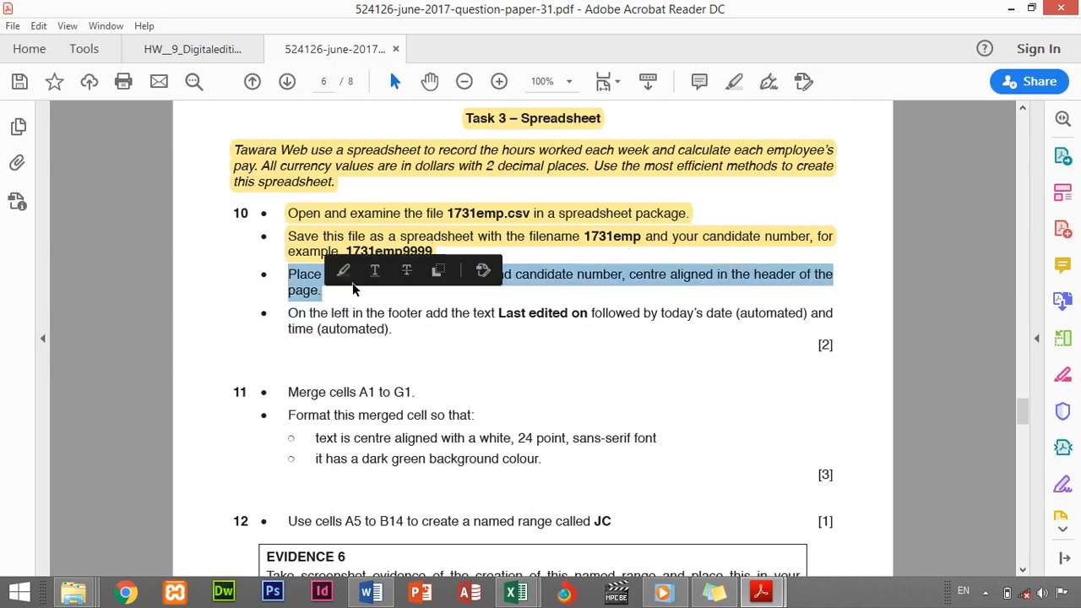
click(374, 270)
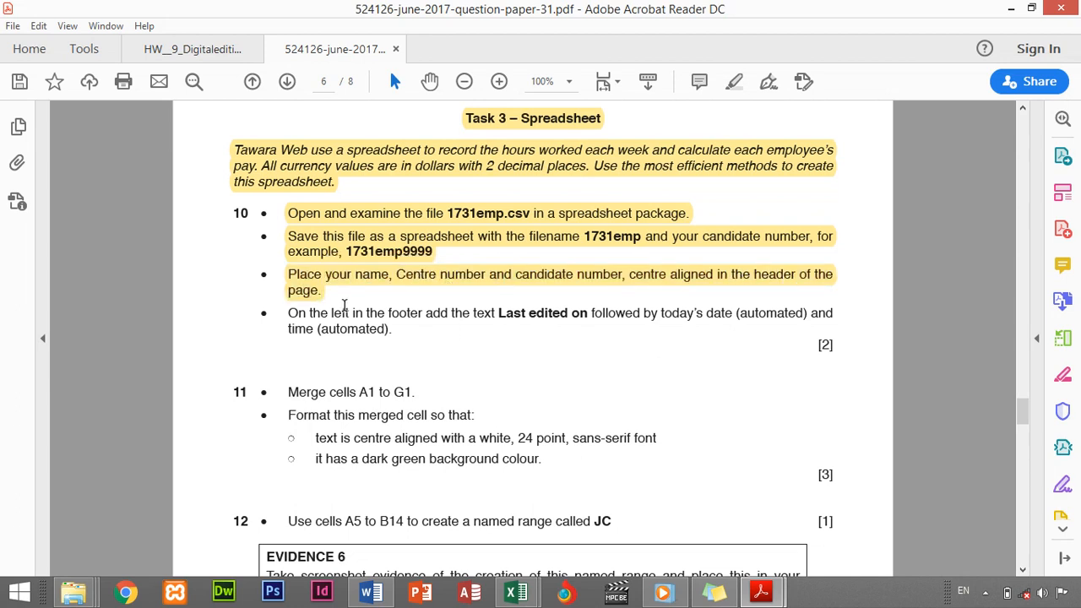
click(516, 592)
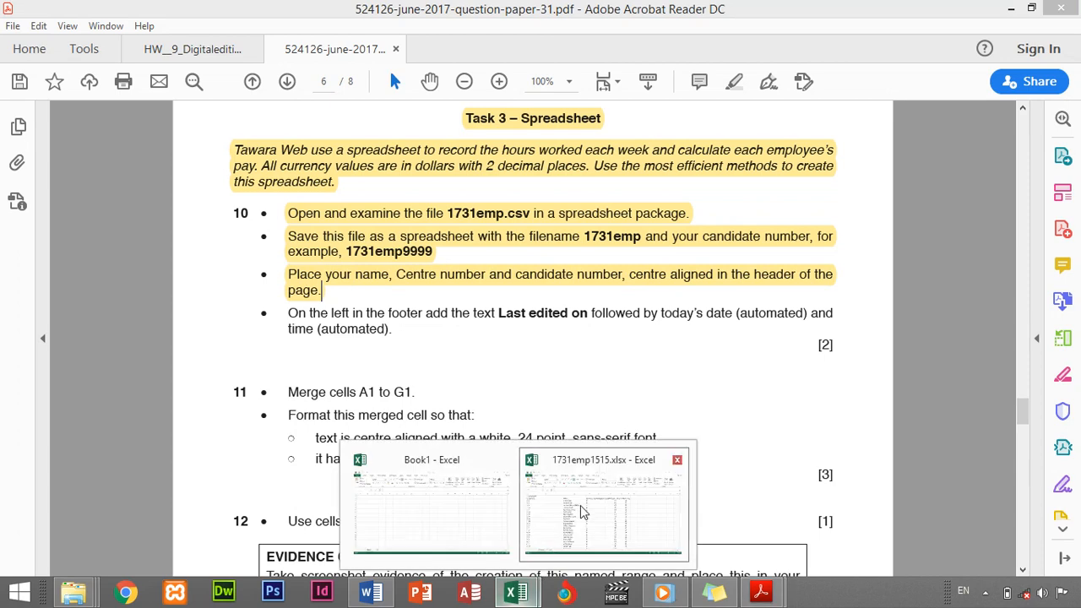
click(583, 507)
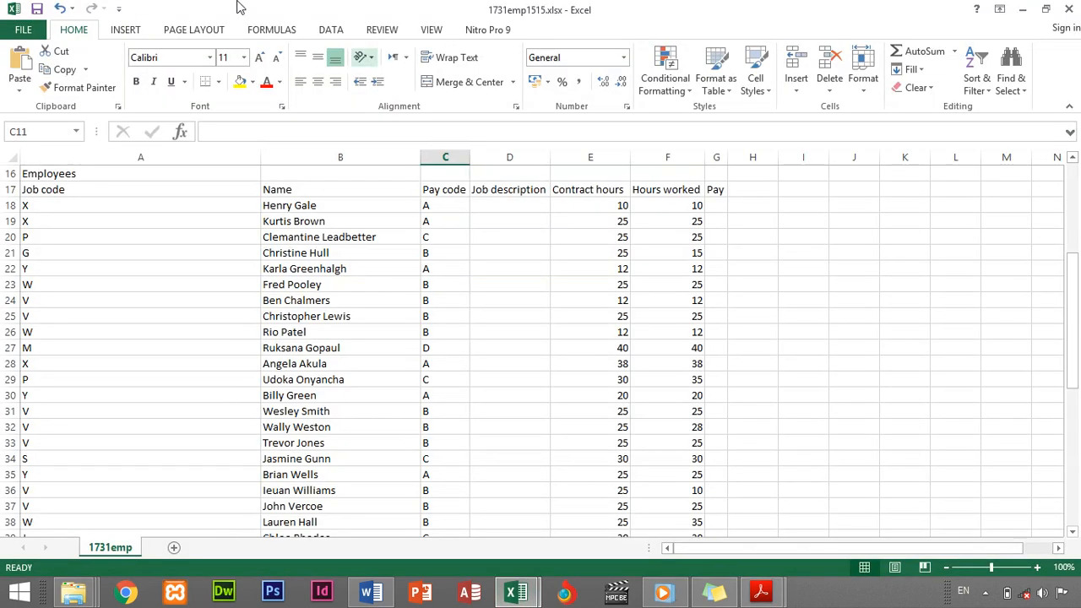
Enter the candidate's name, centre number and candidate number, comma-separated, in the centre header
click(125, 32)
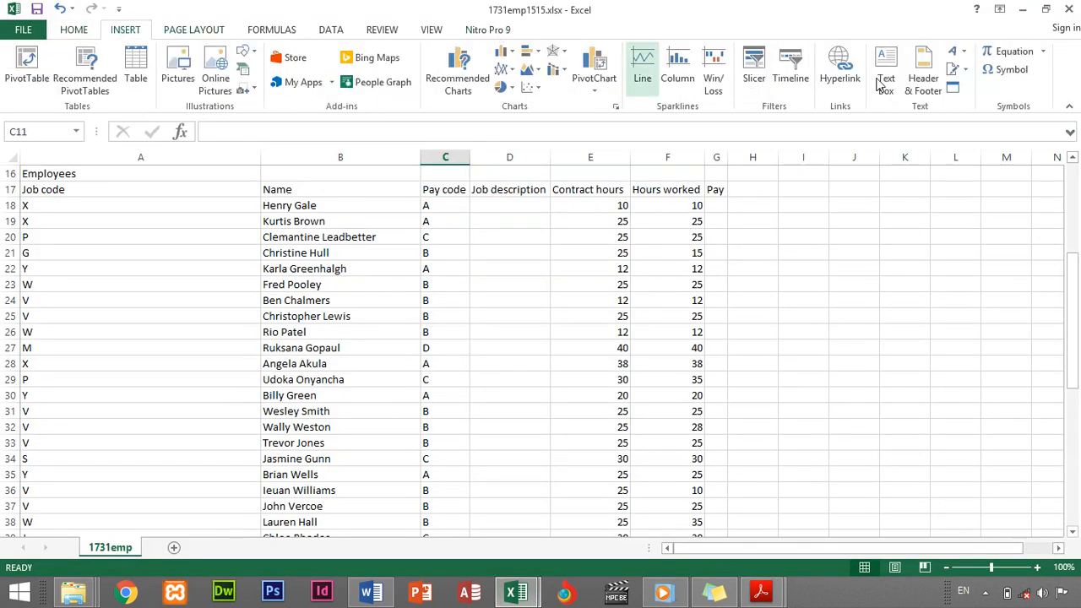
click(918, 84)
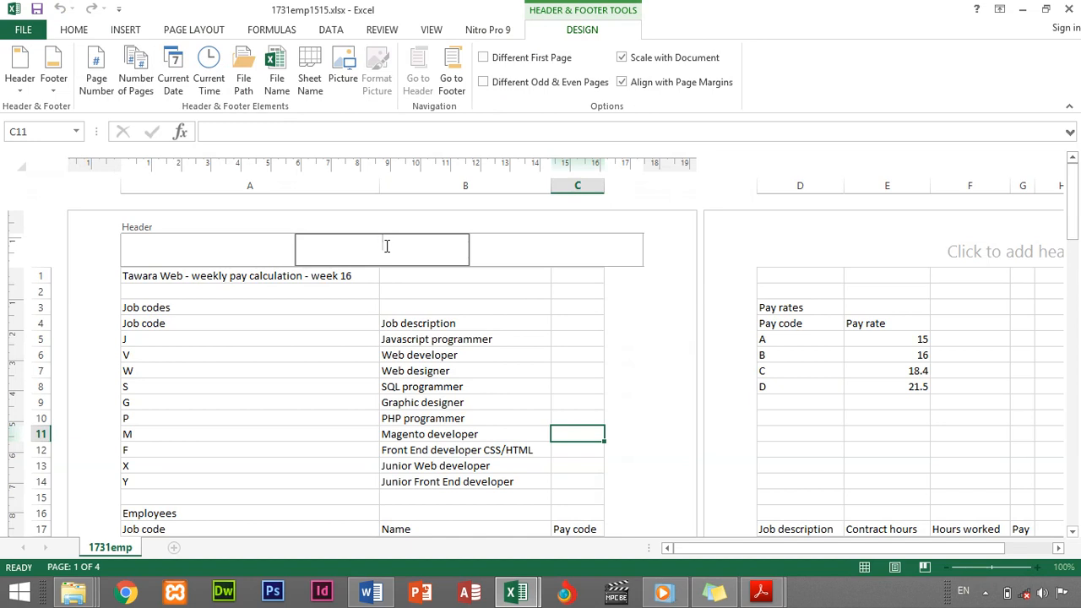
Highlight question 10's fourth bullet, the 'Last edited on' footer instruction, in yellow
mouse_move(760, 593)
click(780, 523)
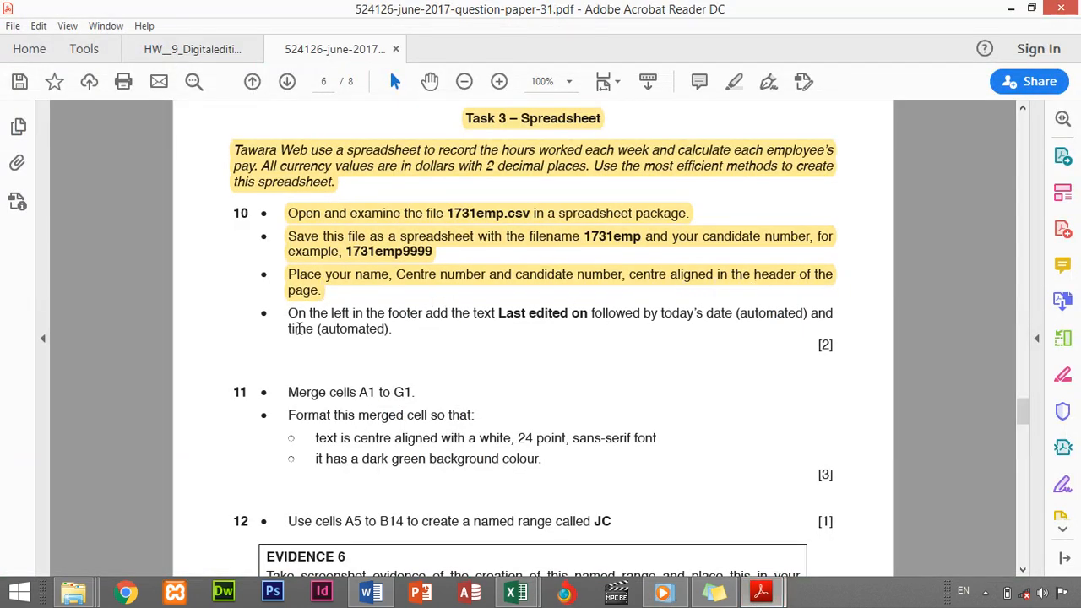
drag(288, 313, 392, 329)
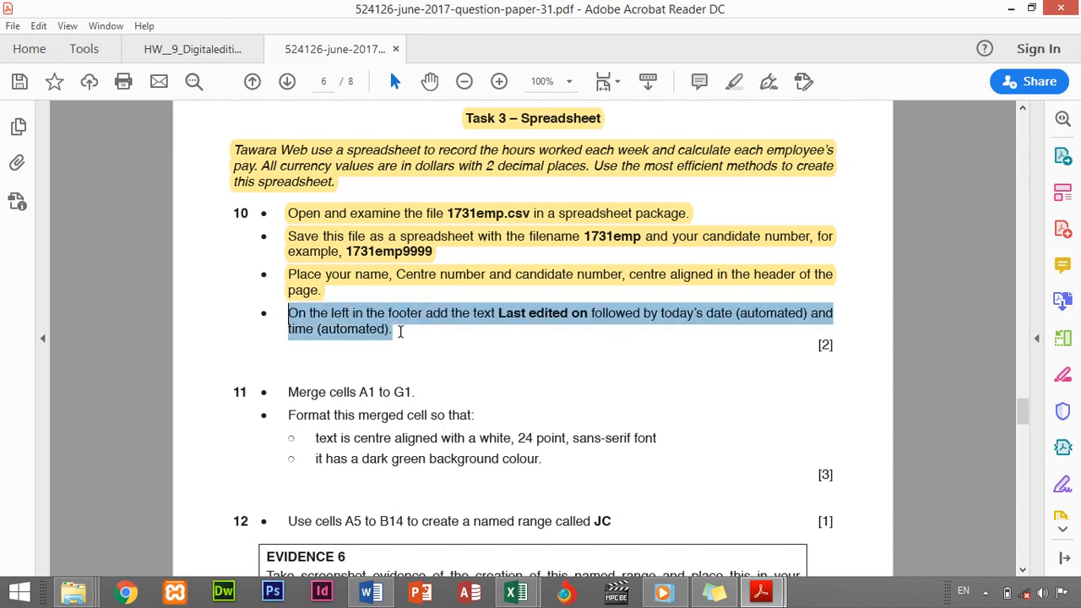
right_click(400, 332)
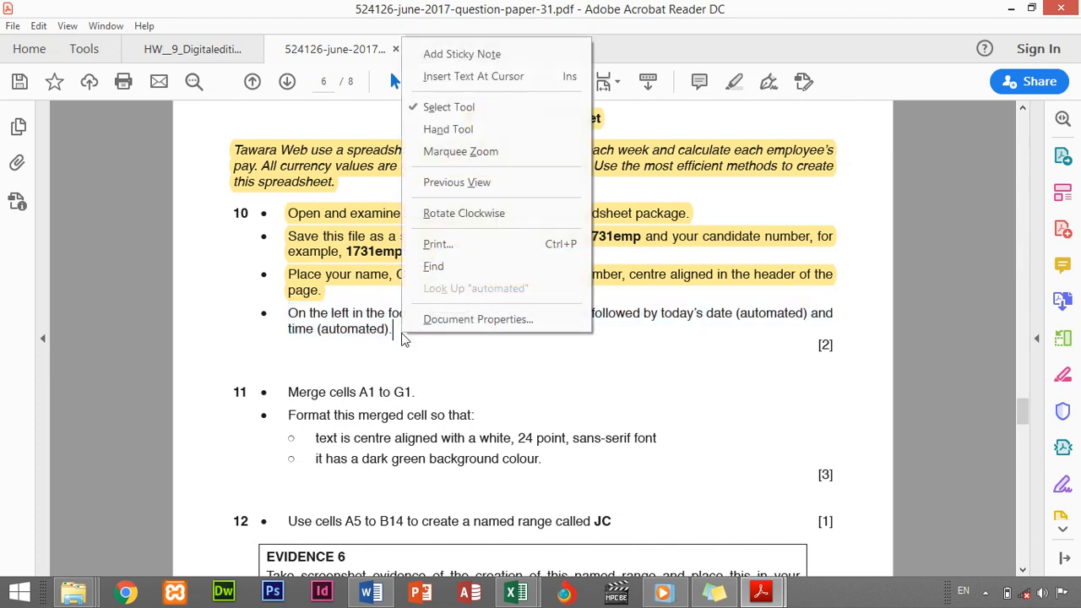
click(390, 329)
drag(390, 328, 290, 309)
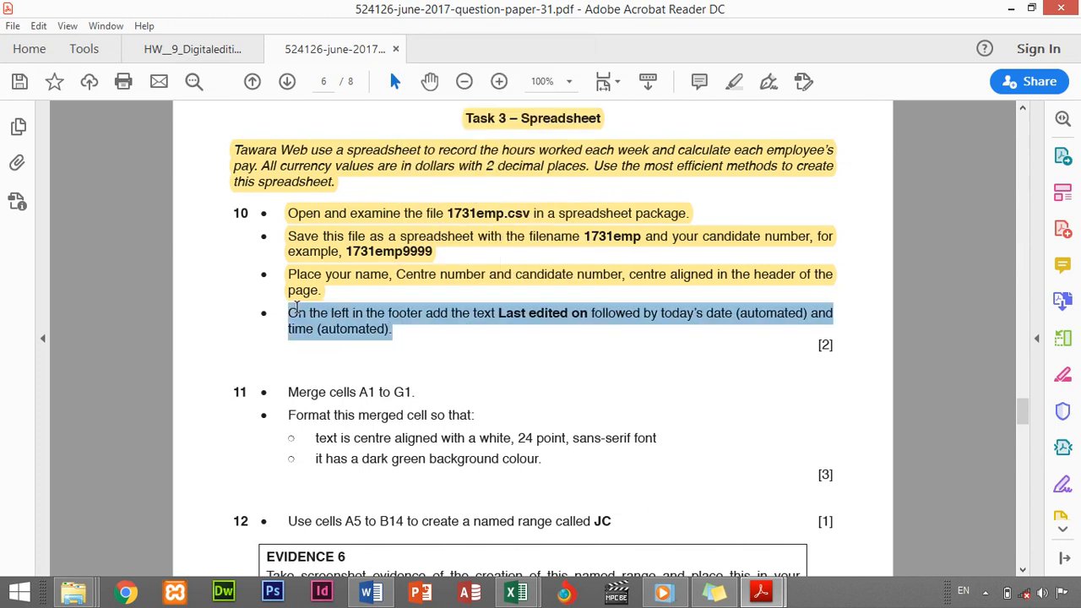
click(382, 286)
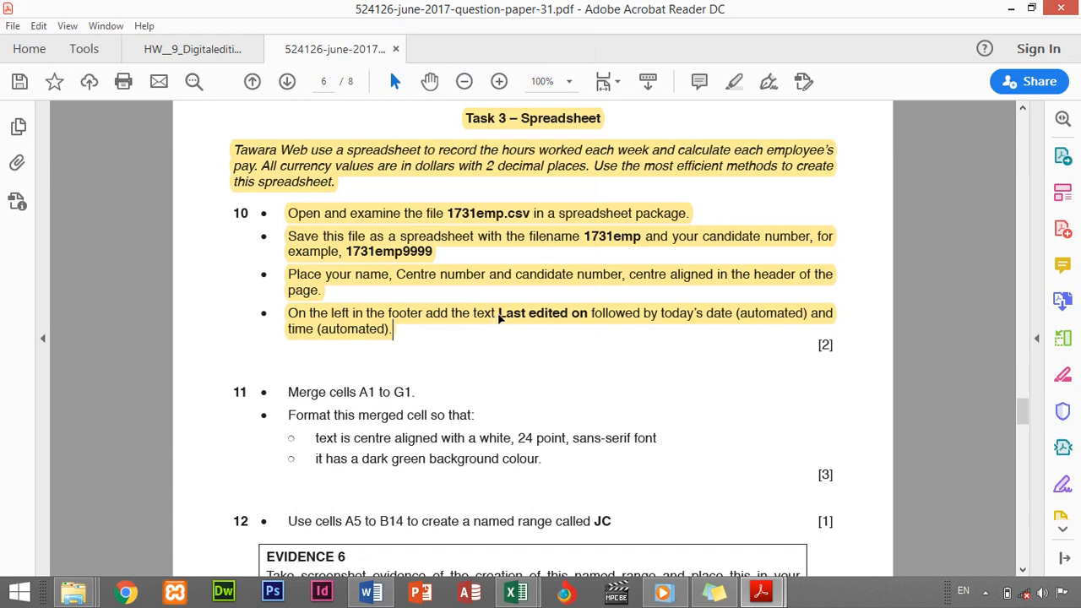
click(501, 318)
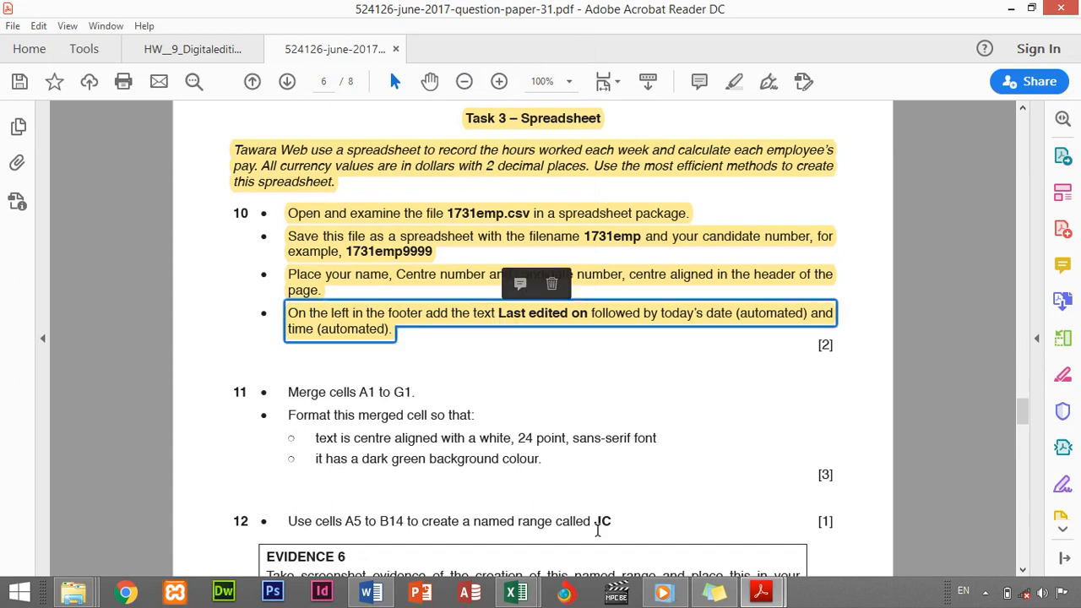
Fill the left footer with 'Last edited on' followed by the automatic Current Date and Current Time
mouse_move(516, 593)
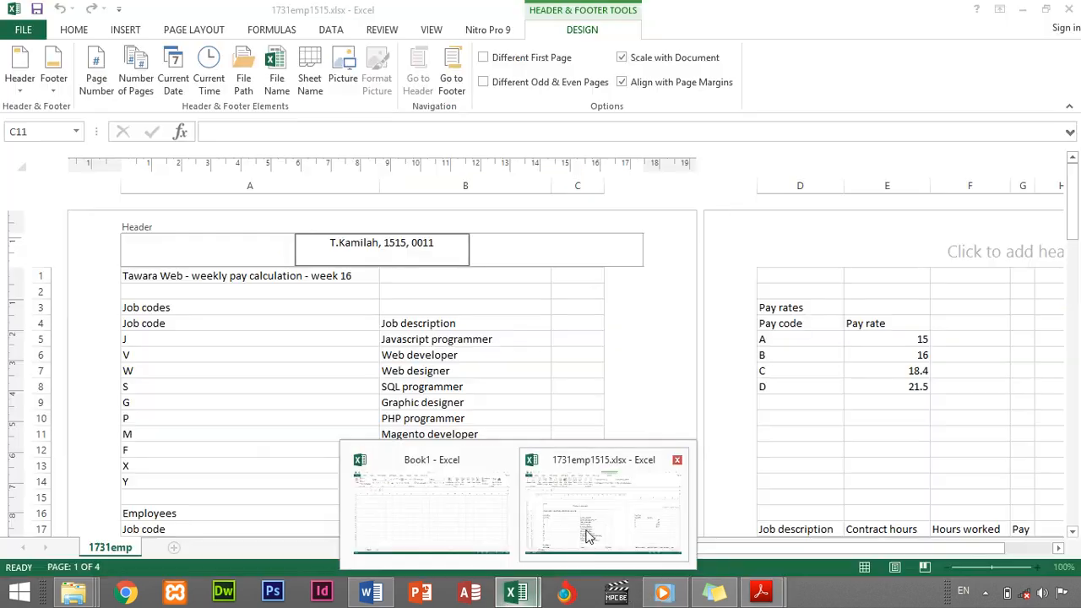
click(586, 564)
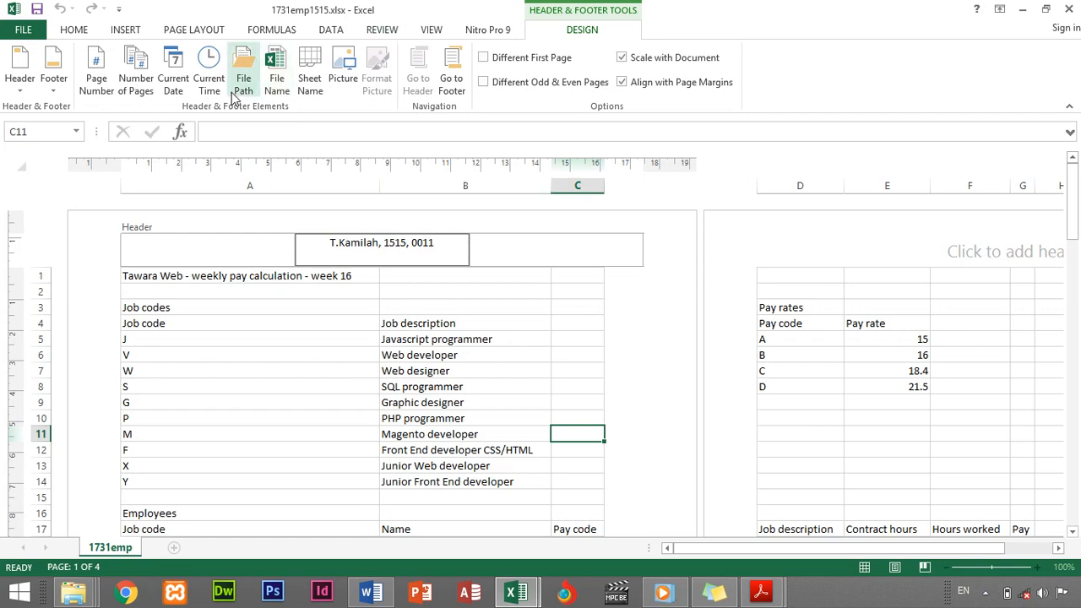
click(451, 81)
click(202, 235)
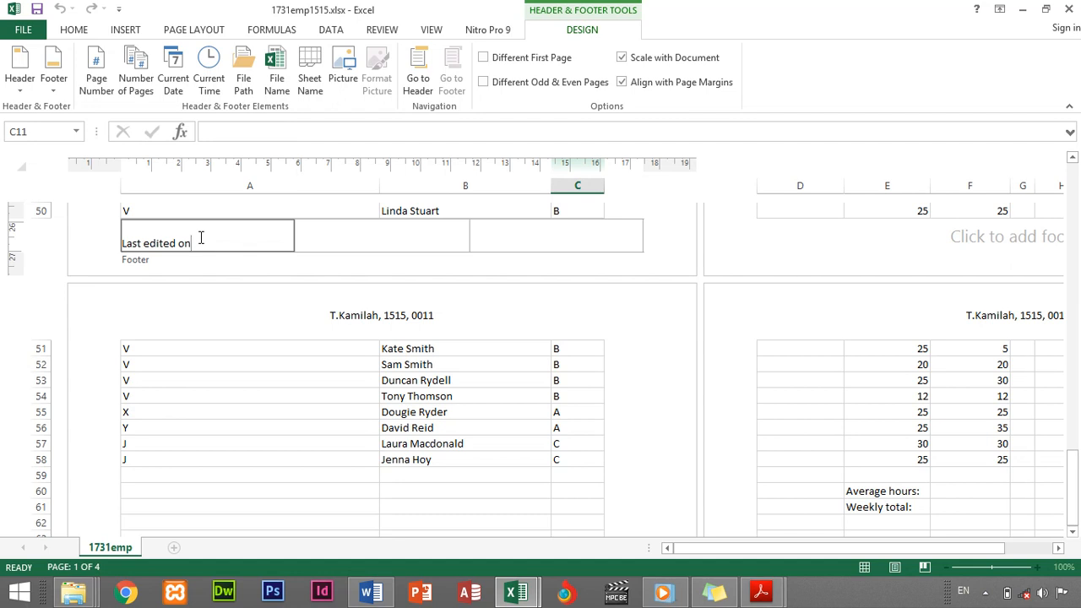
click(171, 80)
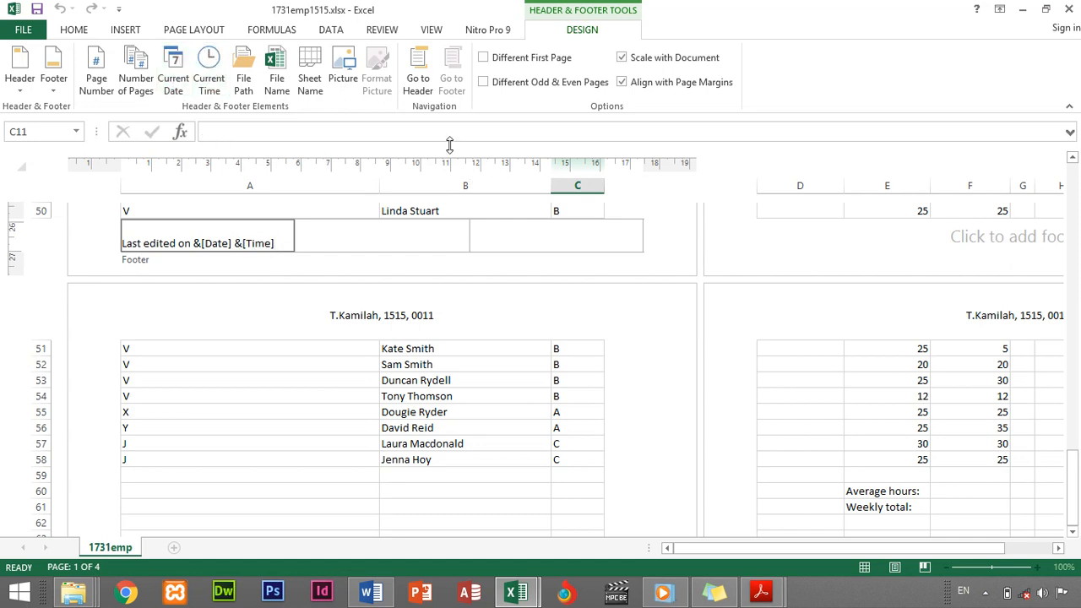
click(284, 353)
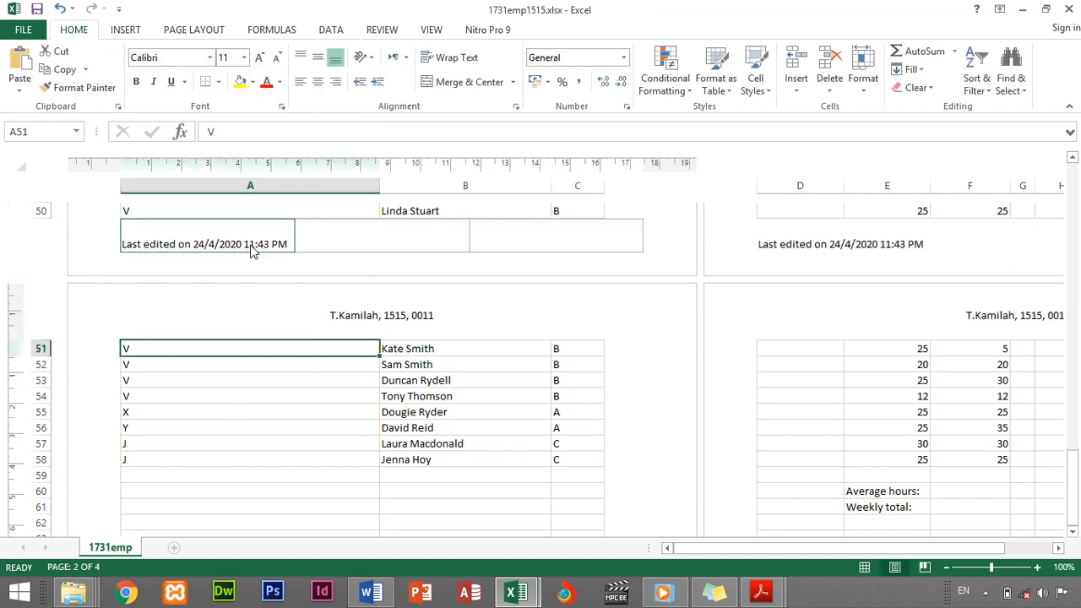
Highlight the 'Merge cells A1 to G1.' bullet in yellow, then go back to the 1731emp1515 workbook
scroll(250, 249, up, 7)
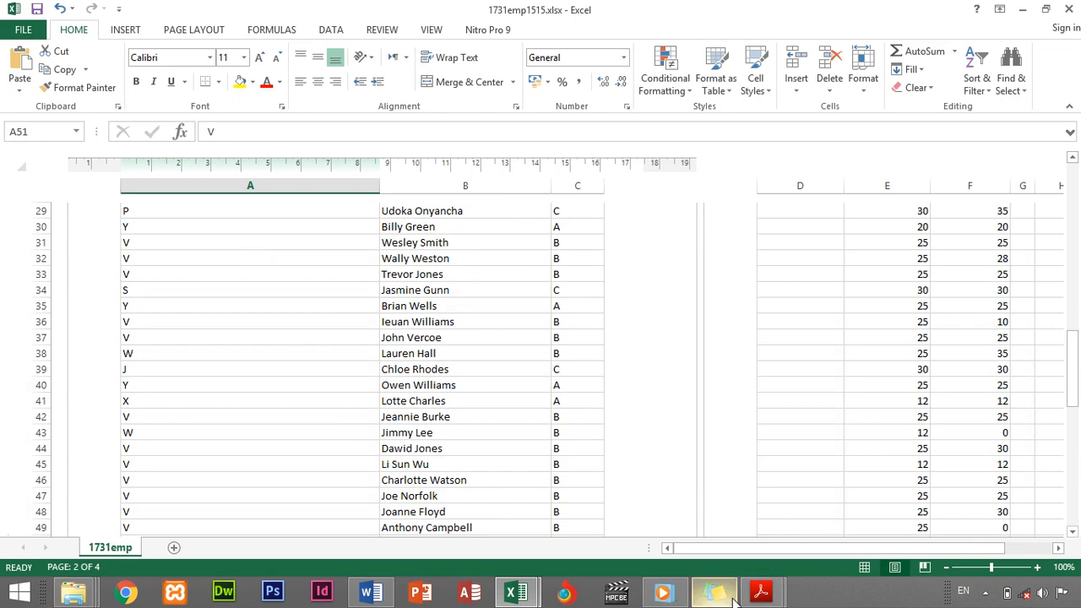
click(760, 593)
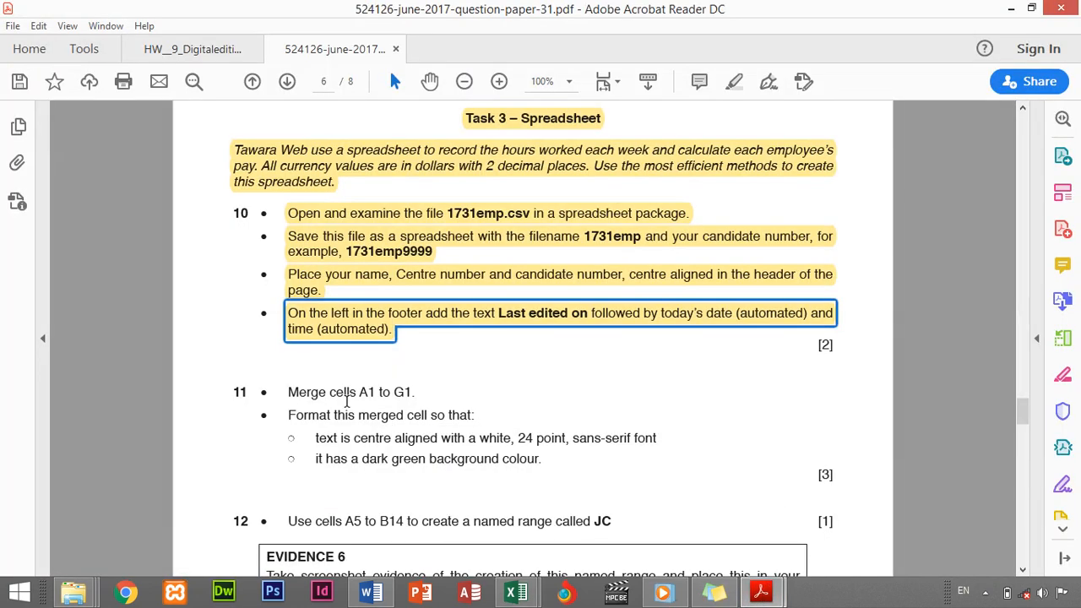
scroll(347, 401, down, 1)
drag(284, 362, 417, 356)
click(439, 335)
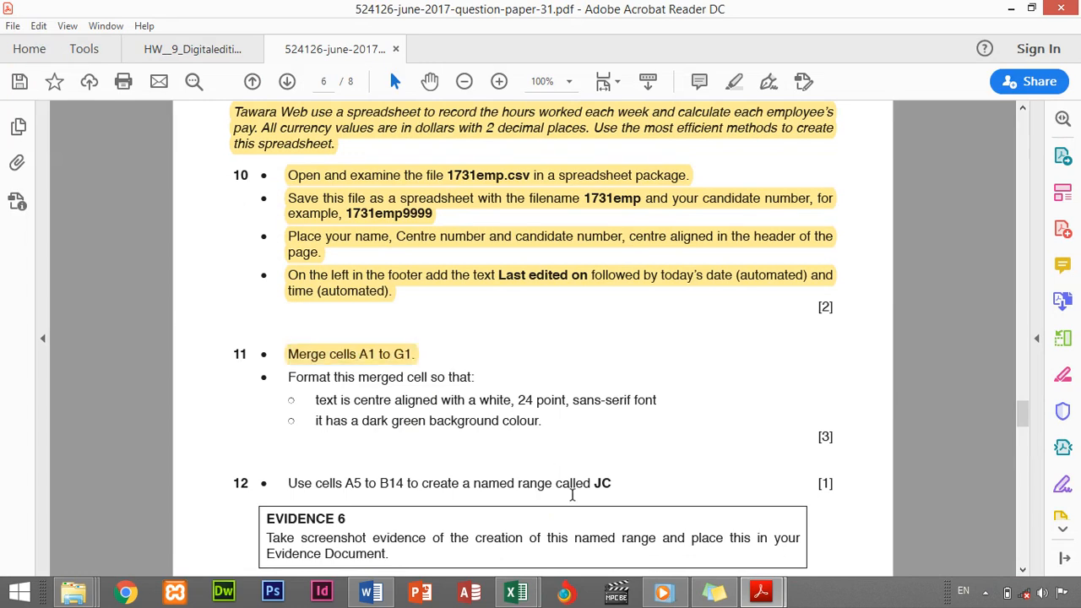
click(516, 593)
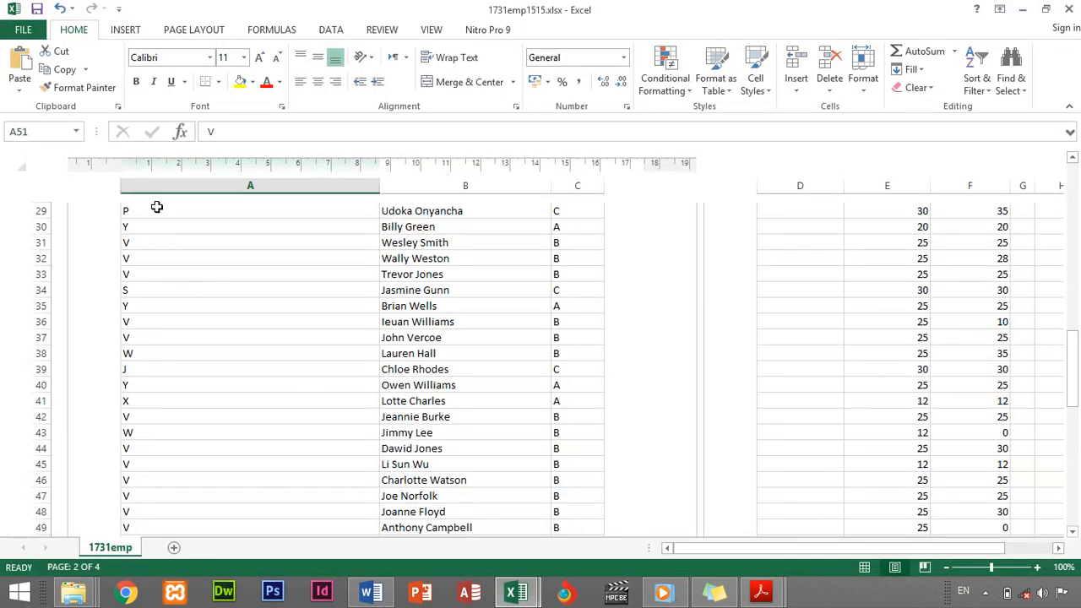
scroll(159, 233, up, 10)
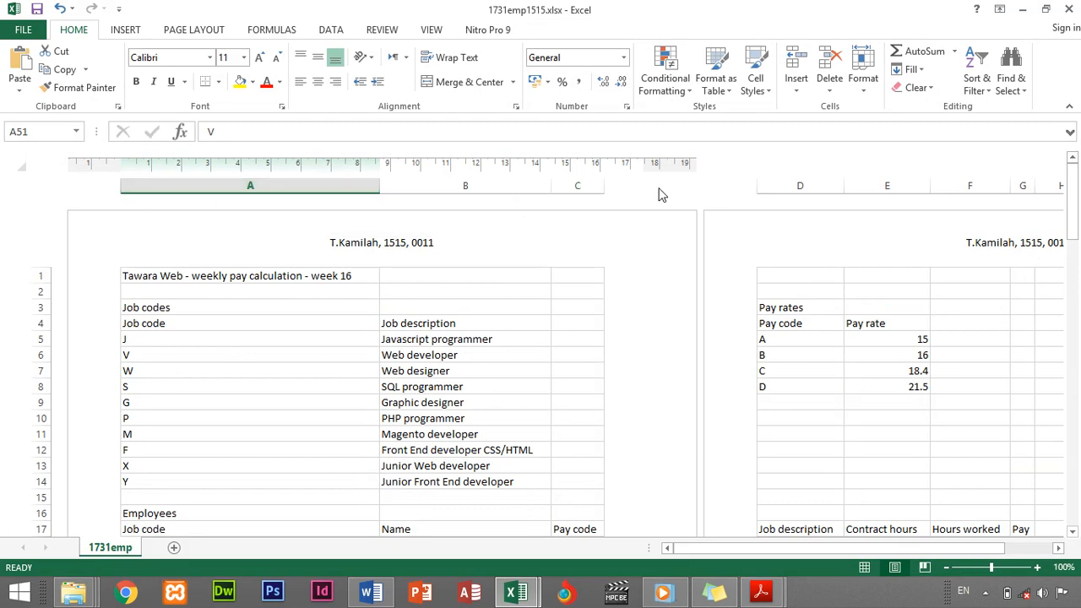
Merge and centre the weekly pay title across A1:G1, then go back to the question paper
click(946, 567)
click(946, 567)
click(946, 567)
click(947, 567)
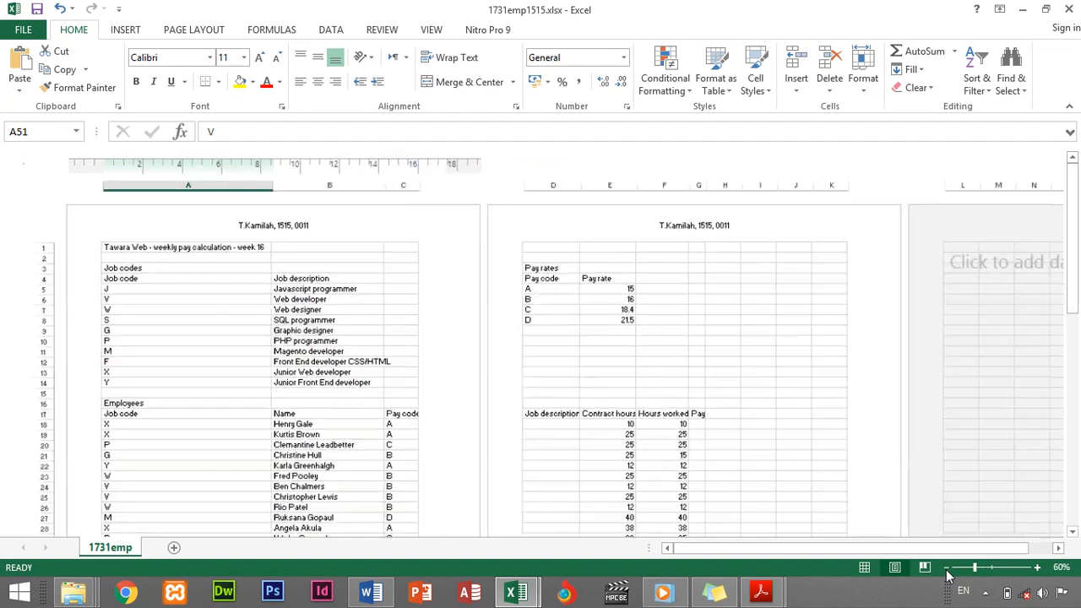
click(1037, 567)
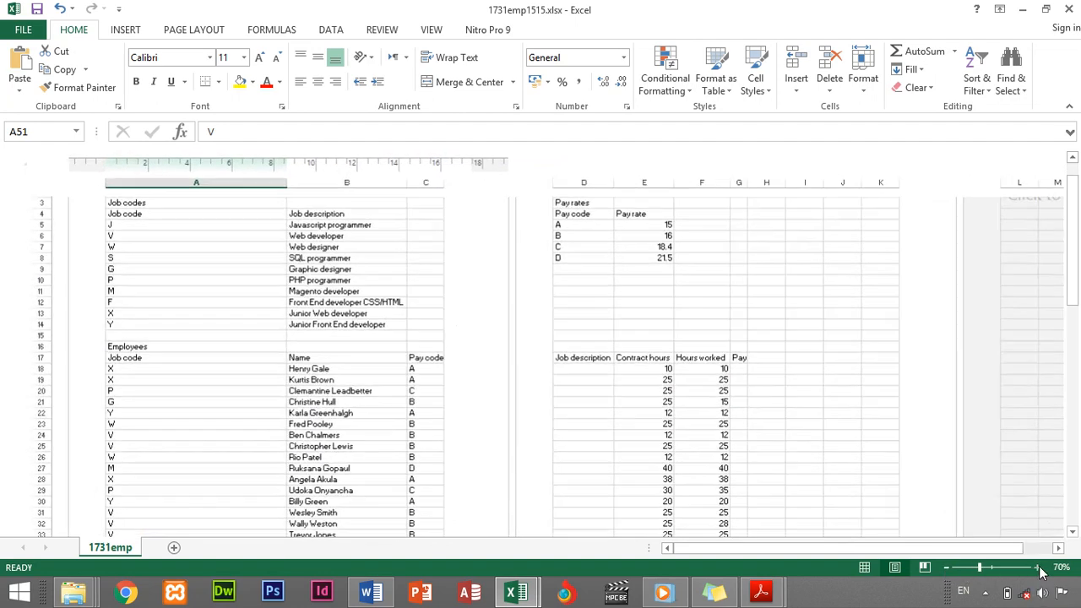
scroll(499, 417, up, 2)
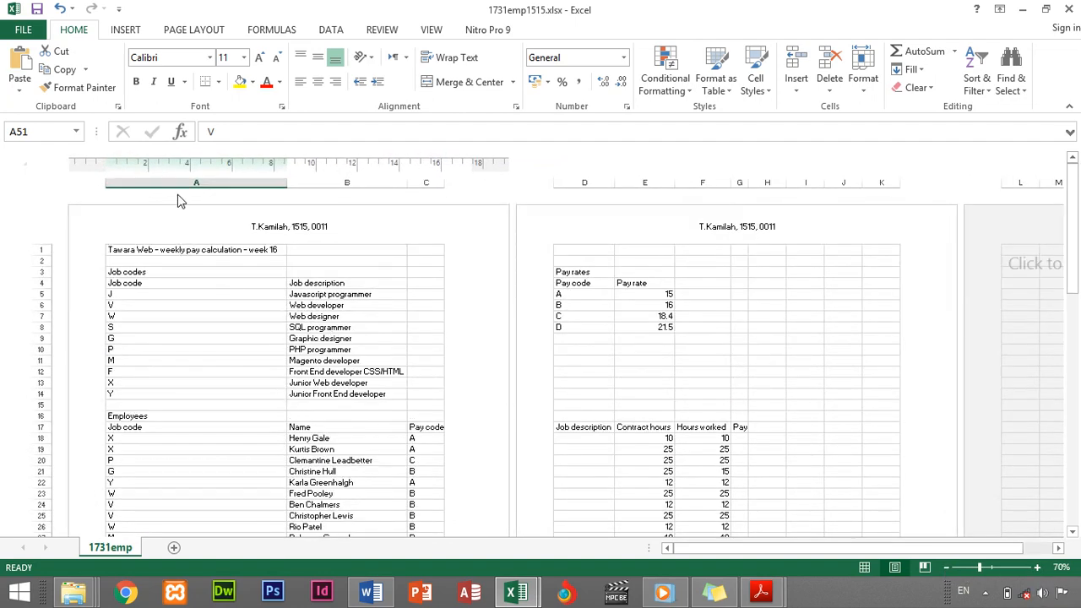
click(1036, 568)
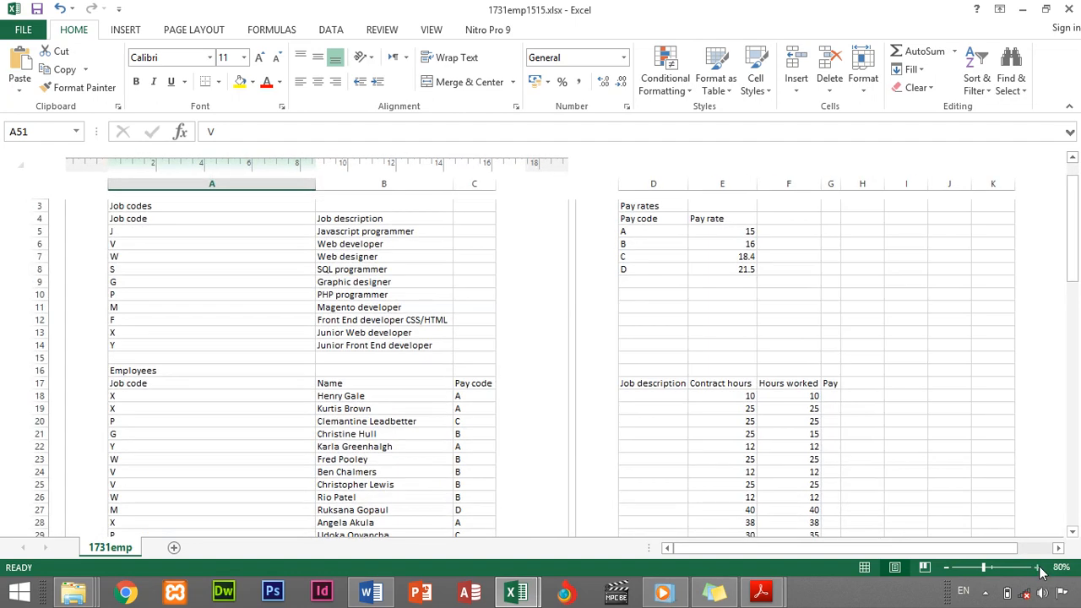
scroll(331, 314, up, 2)
drag(120, 259, 827, 259)
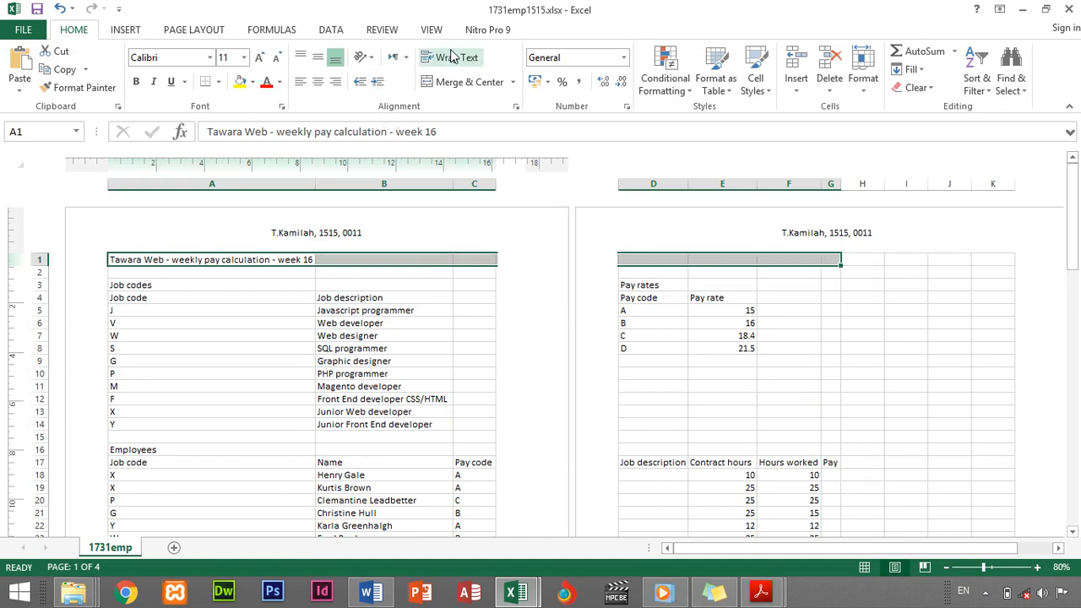
click(467, 84)
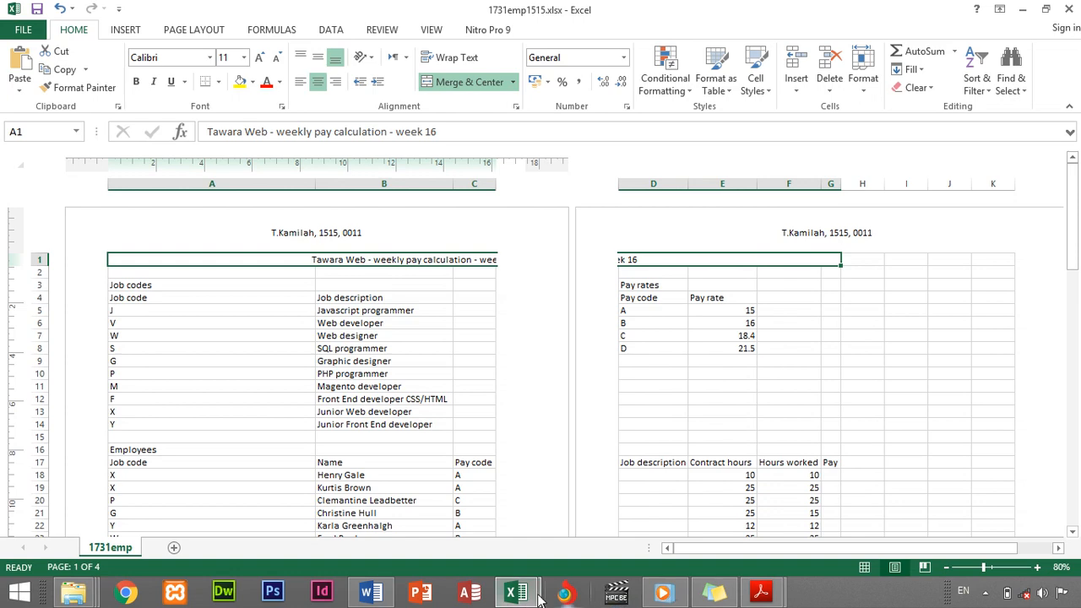
mouse_move(760, 592)
click(788, 534)
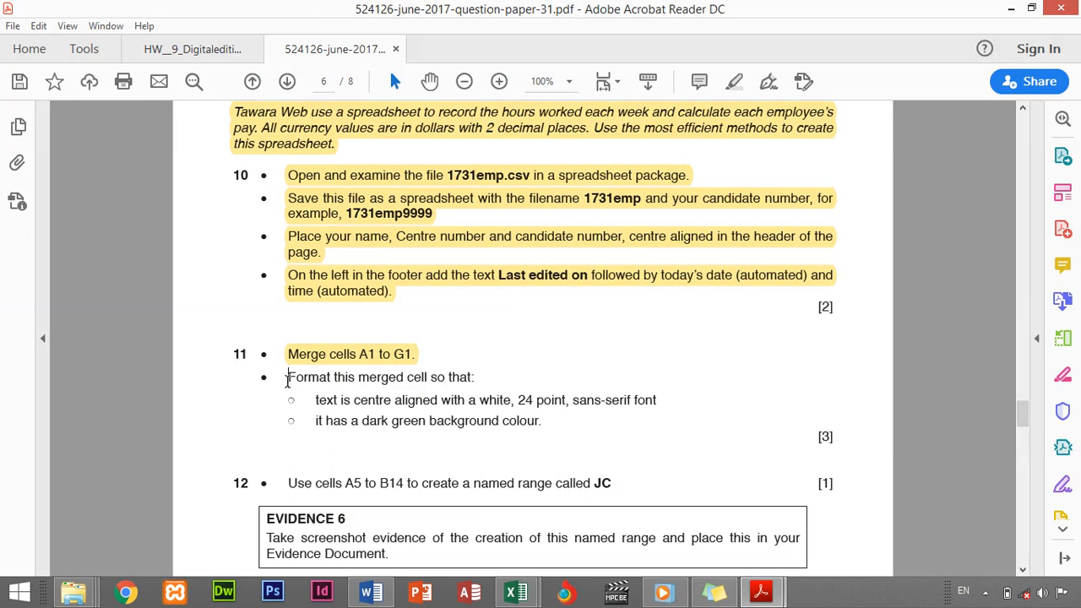
Highlight question 11's merged-cell formatting bullets in yellow and return to the 1731emp1515 workbook
drag(287, 380, 545, 440)
click(564, 459)
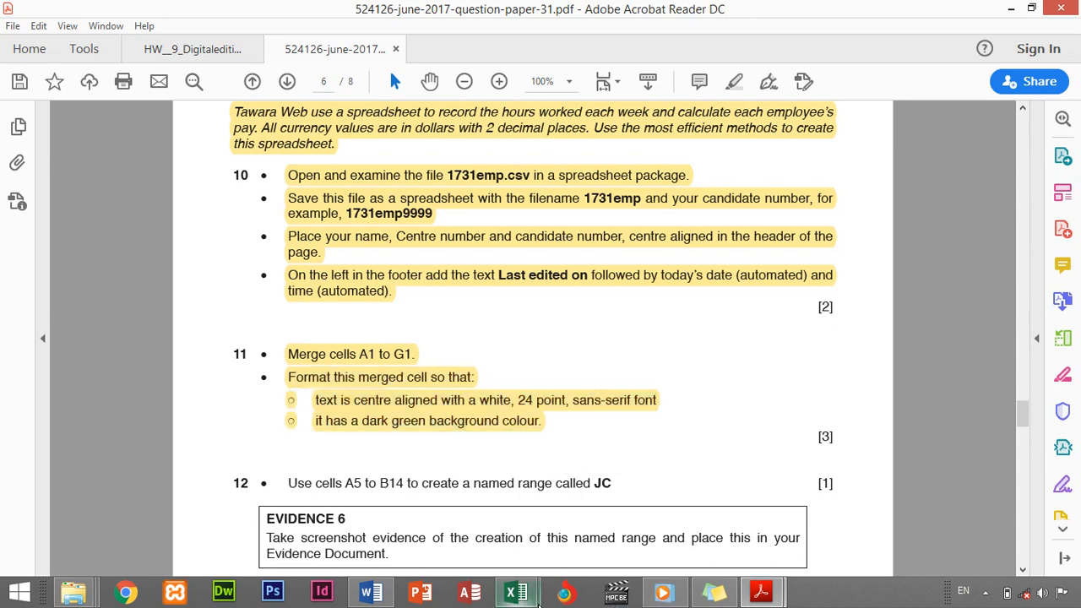
click(517, 593)
click(667, 477)
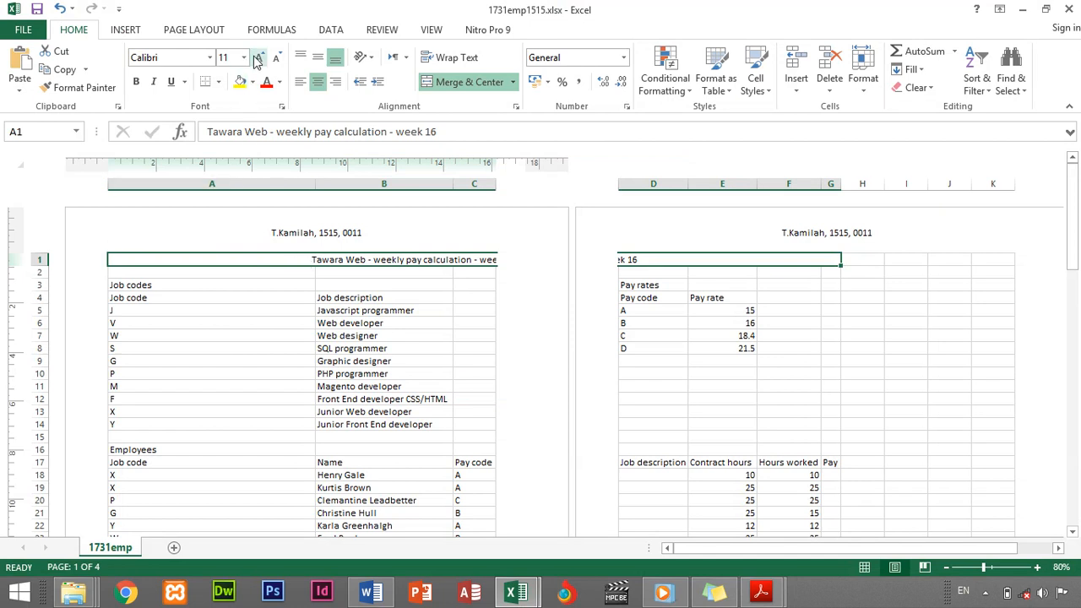
Format the merged title as 24-point white text on a dark green fill
click(228, 57)
text(24)
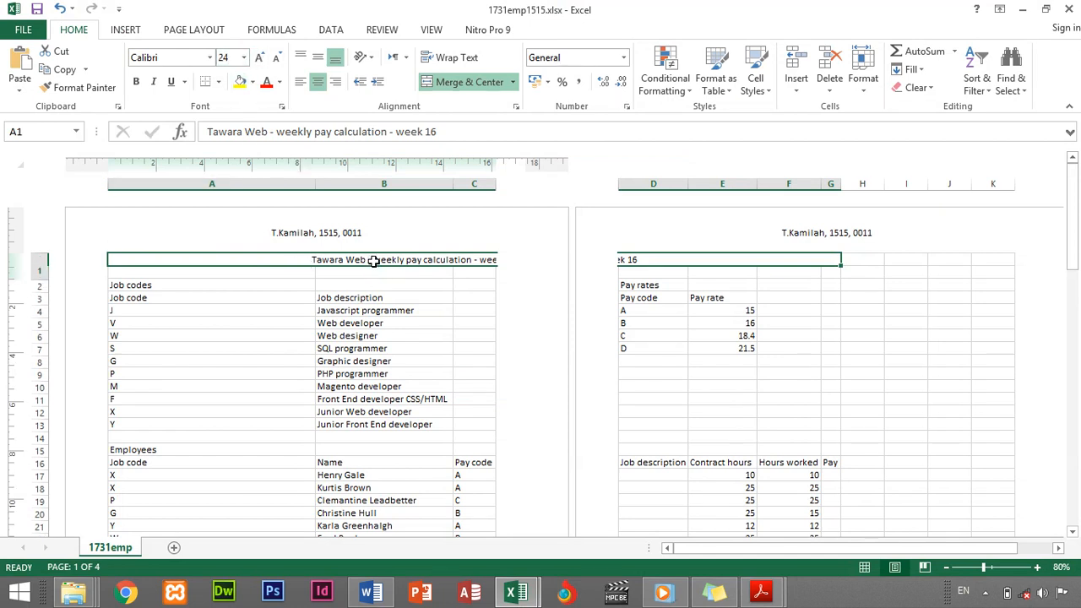
key(Return)
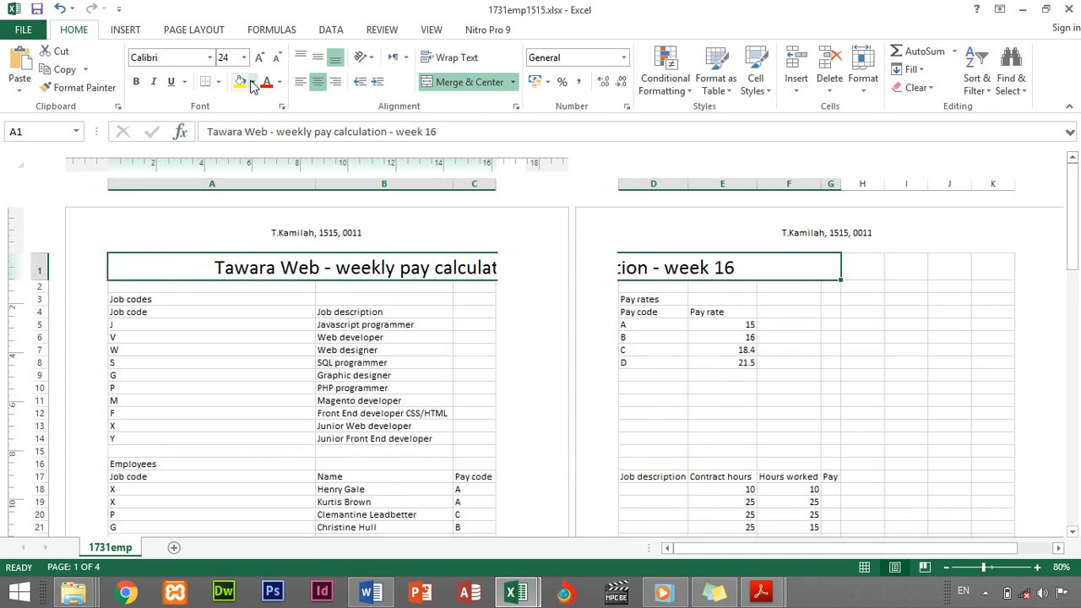
click(252, 85)
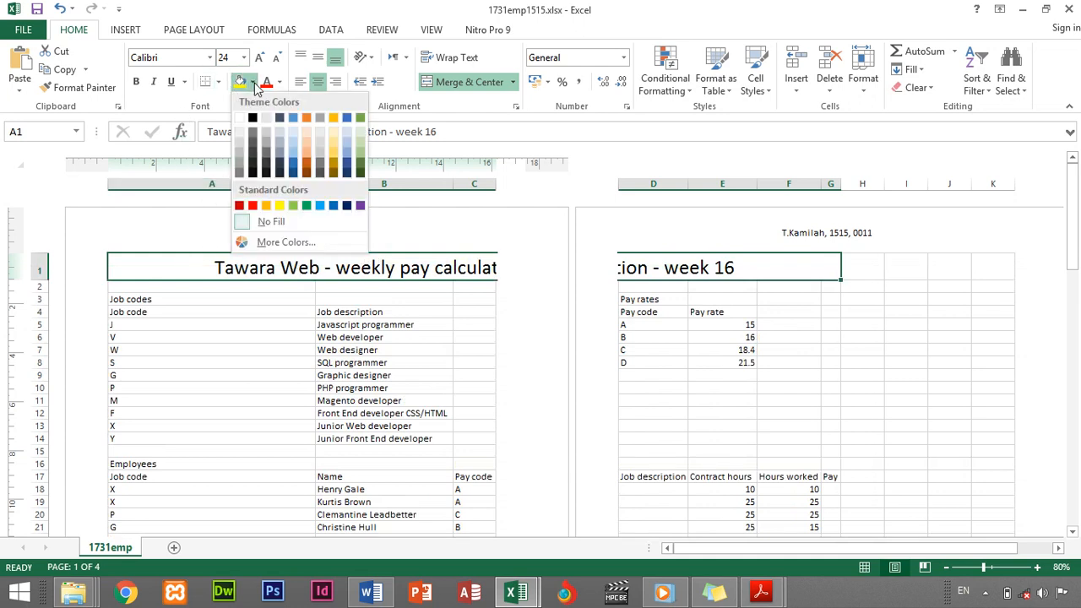
click(359, 173)
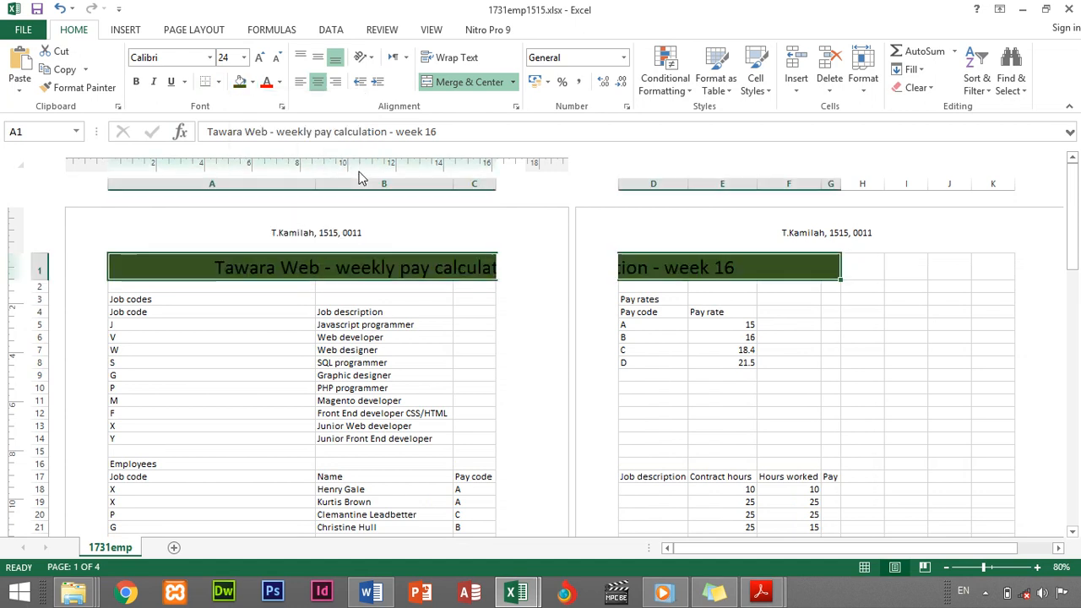
click(280, 82)
click(267, 128)
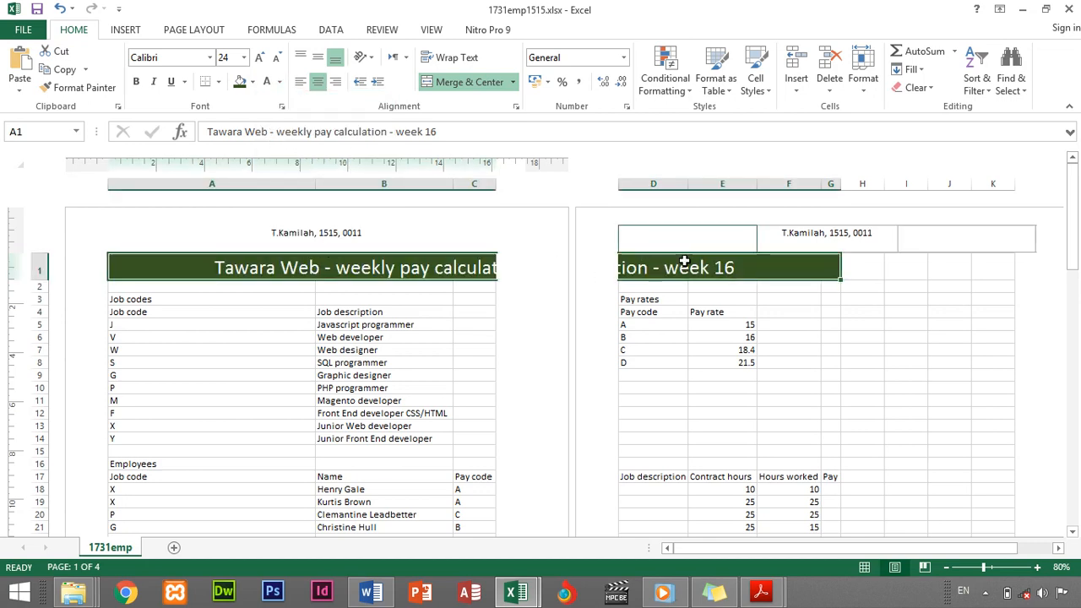
mouse_move(760, 593)
click(865, 506)
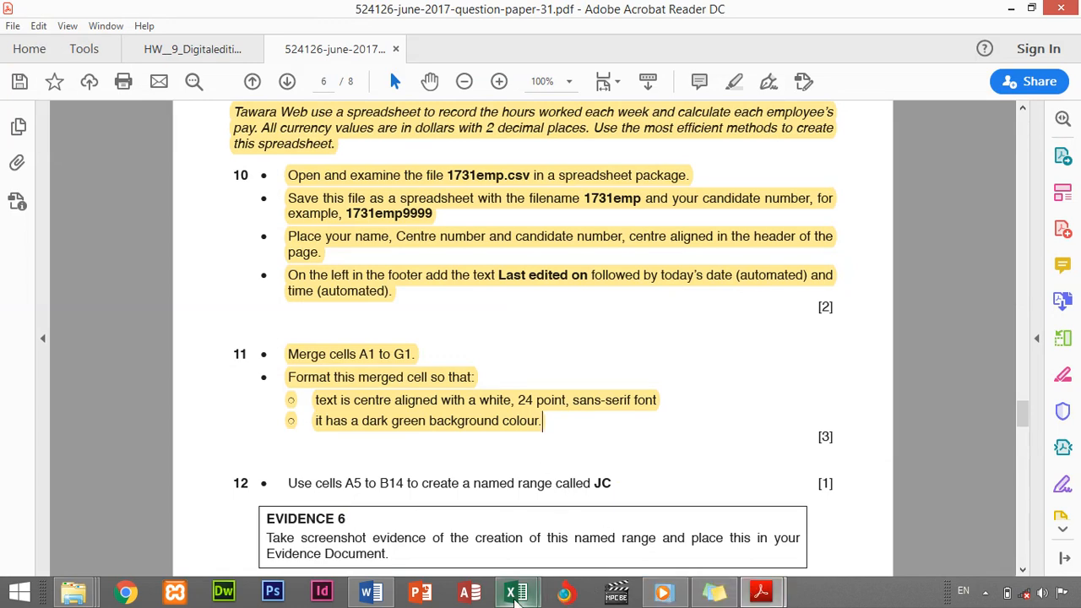
Highlight question 12's JC named-range instruction in yellow, then go back to the pay workbook
mouse_move(515, 593)
click(634, 550)
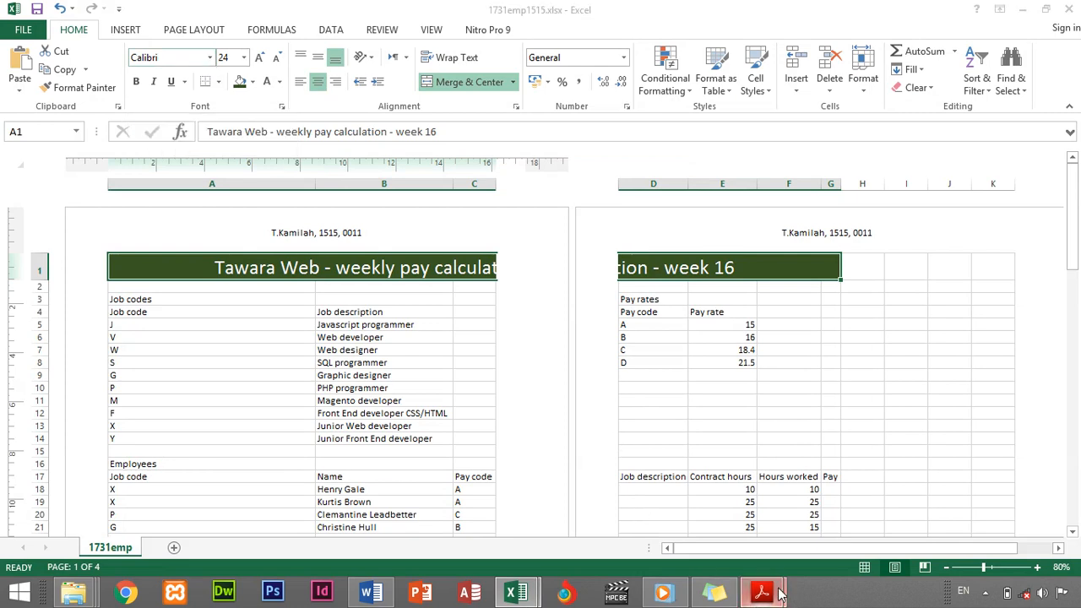
mouse_move(760, 593)
click(696, 517)
scroll(241, 346, down, 9)
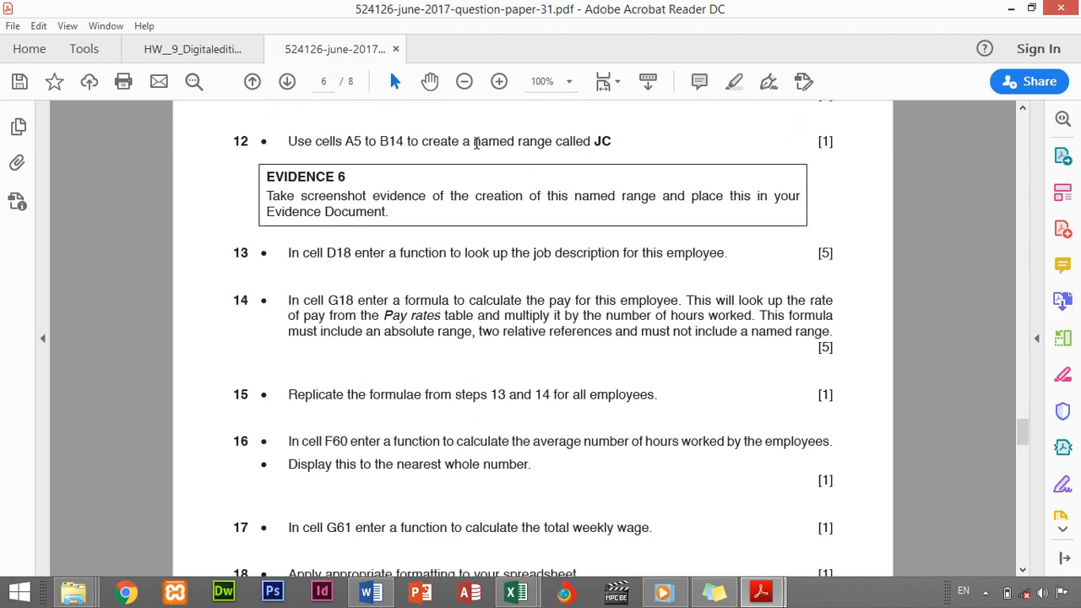
drag(284, 144, 610, 145)
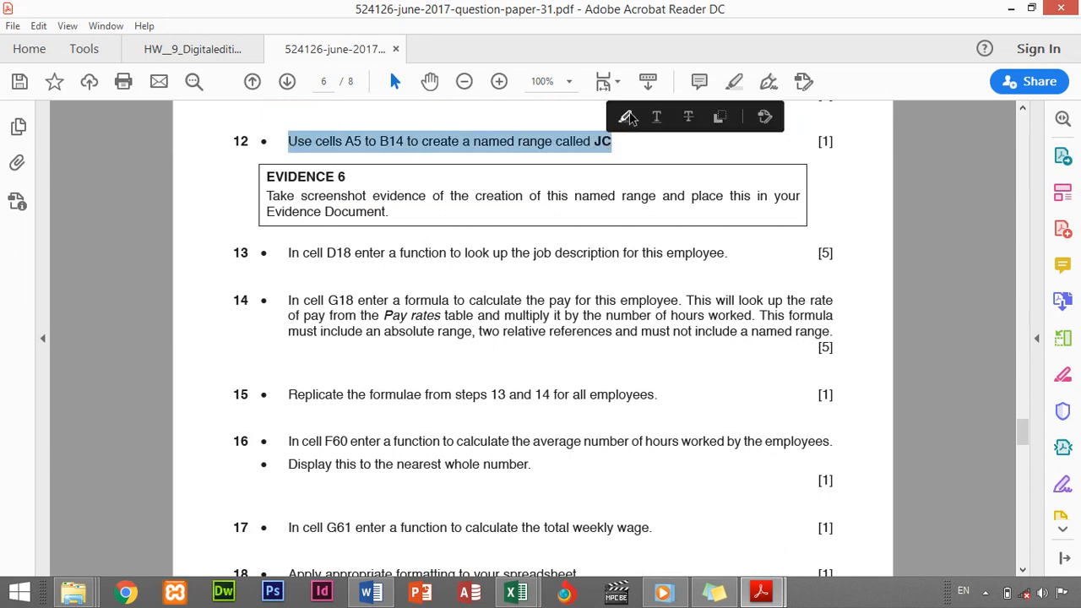
click(627, 118)
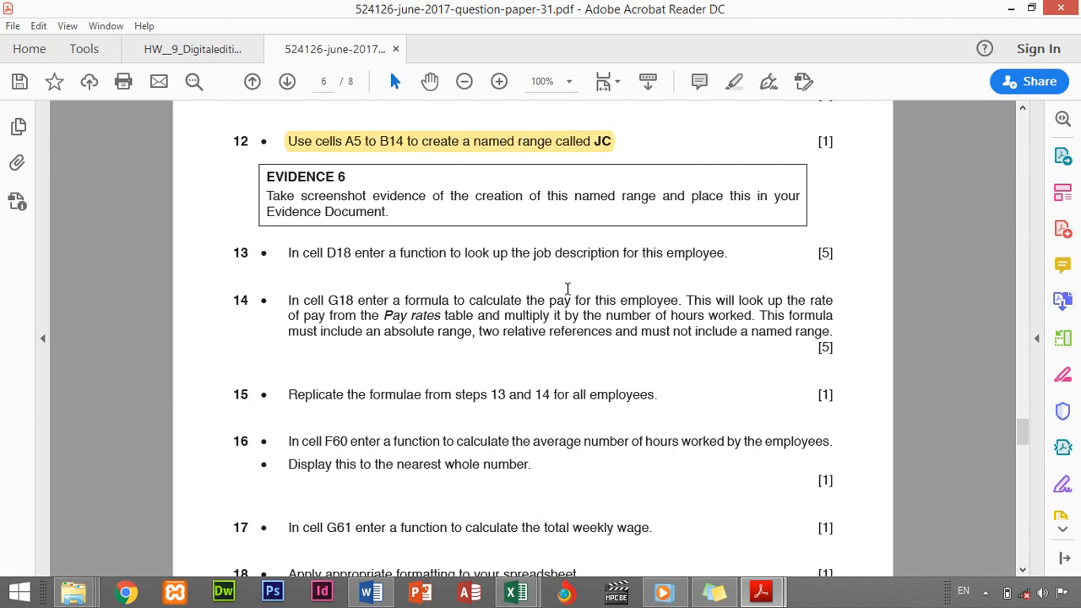
mouse_move(516, 595)
click(581, 548)
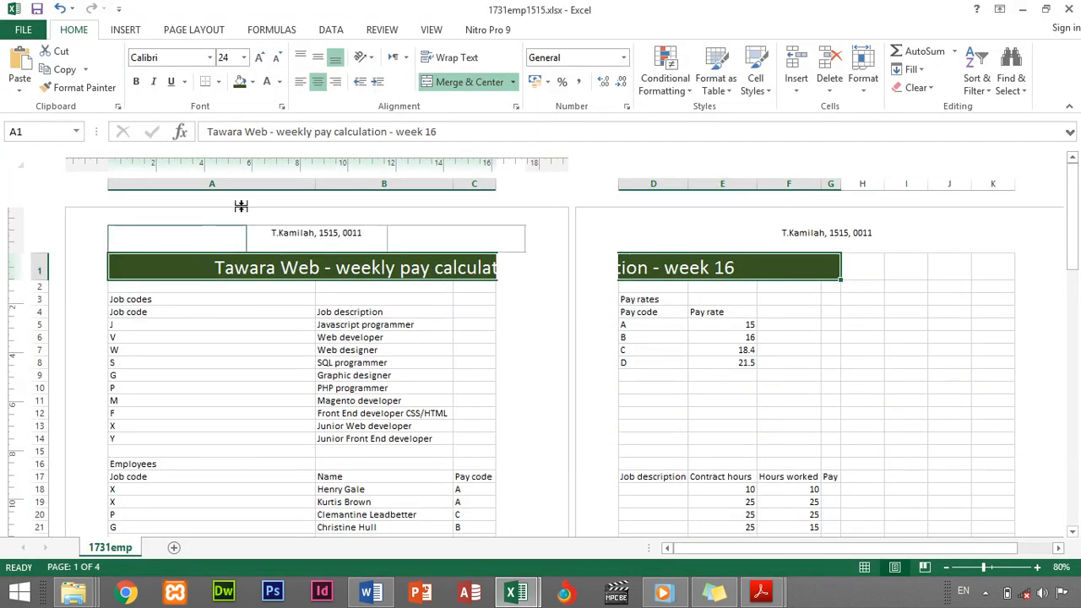
Define the name JC for the job codes table A5:B14, then reselect that range
click(141, 327)
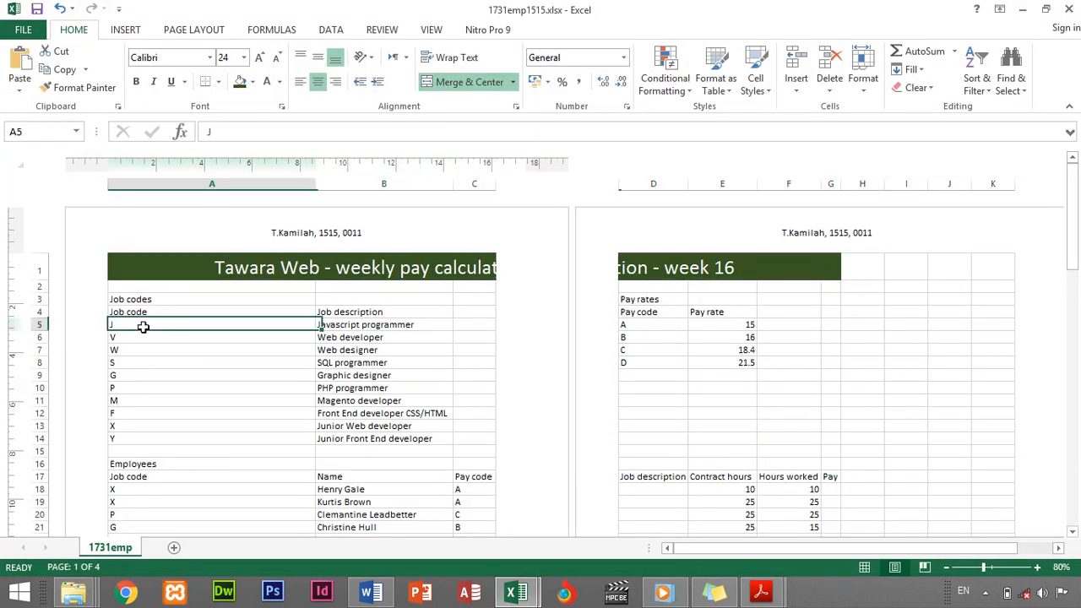
drag(312, 326, 379, 439)
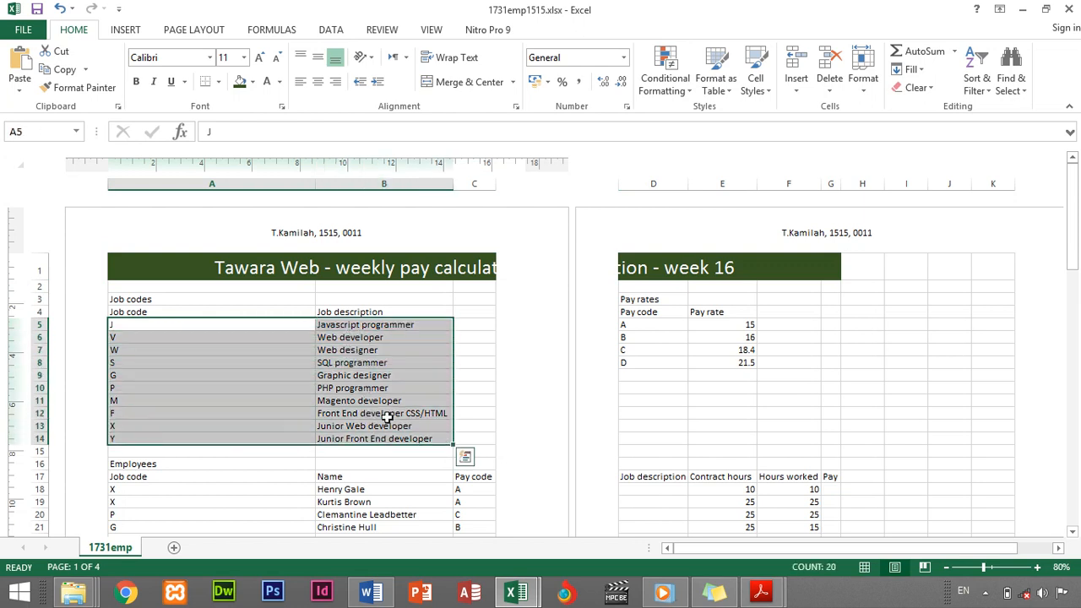
right_click(393, 411)
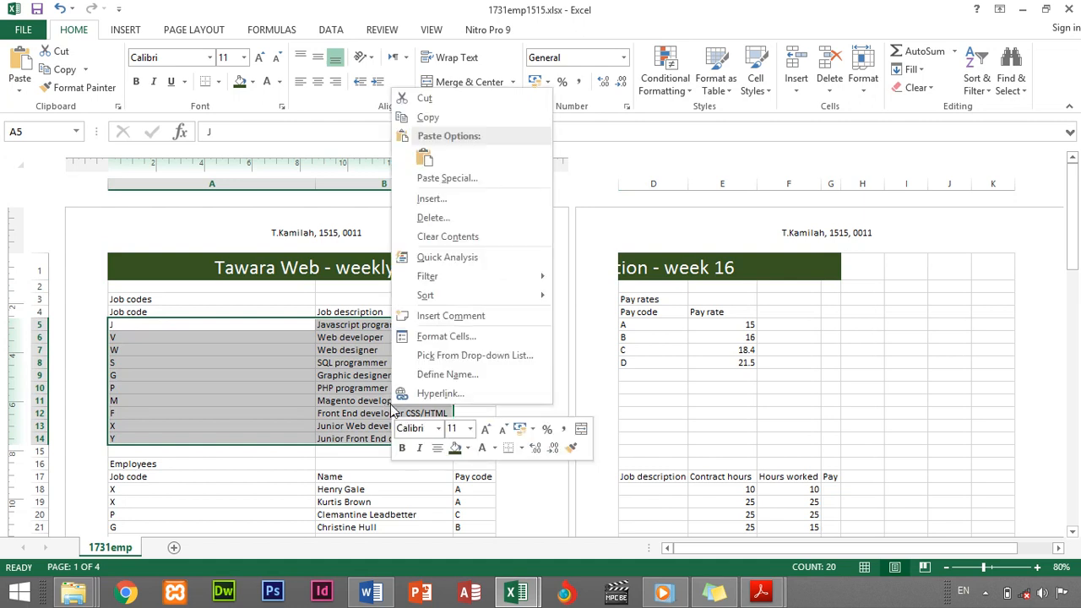
click(460, 375)
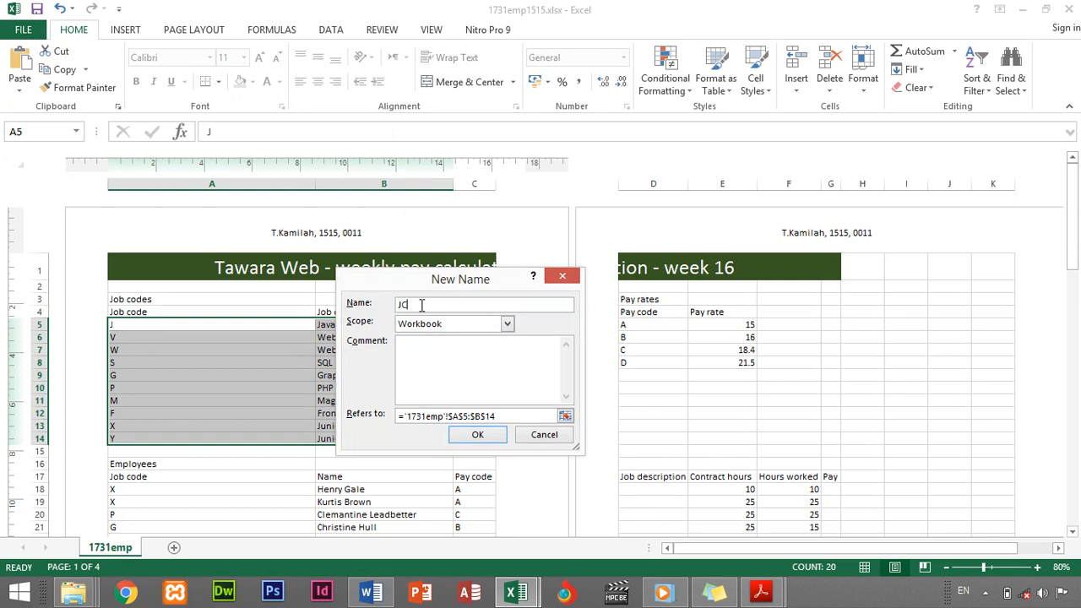
click(478, 436)
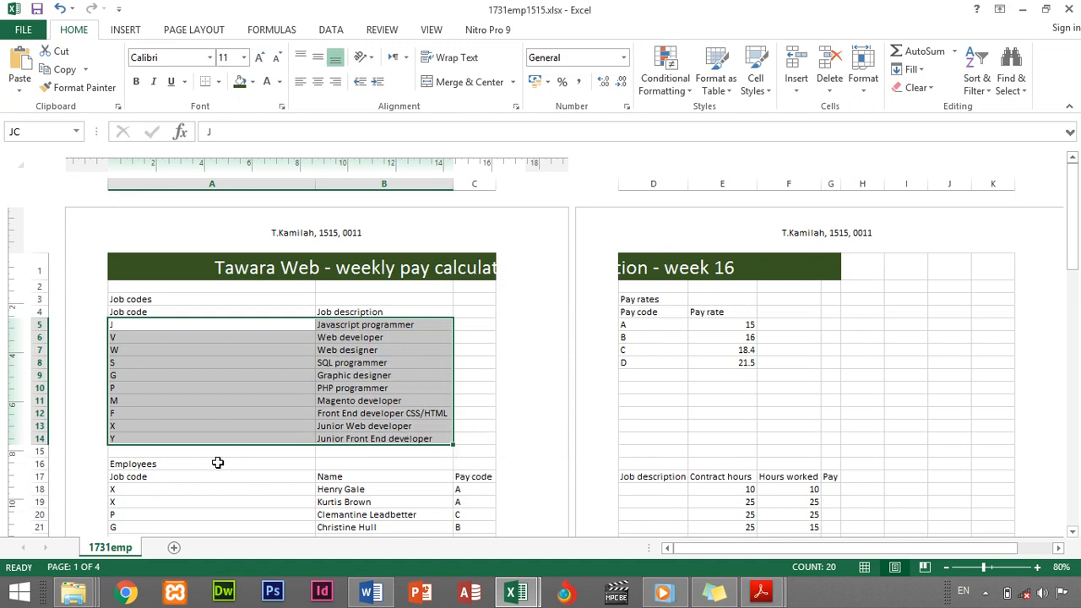
click(224, 488)
drag(176, 325, 421, 443)
click(761, 592)
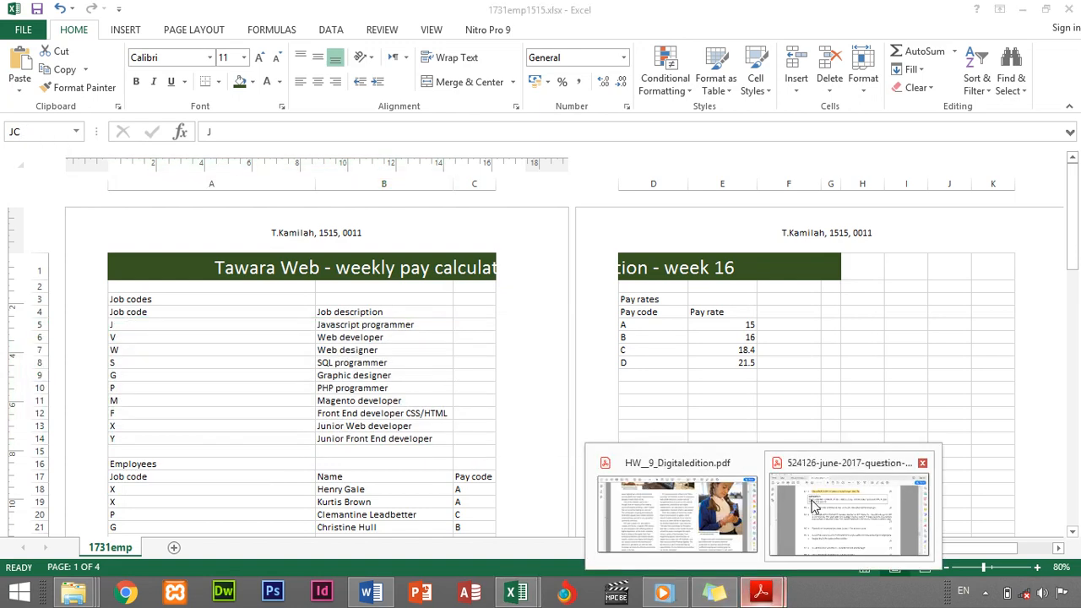
Show the New Name definition for the JC range A5:B14 in the pay workbook
click(813, 505)
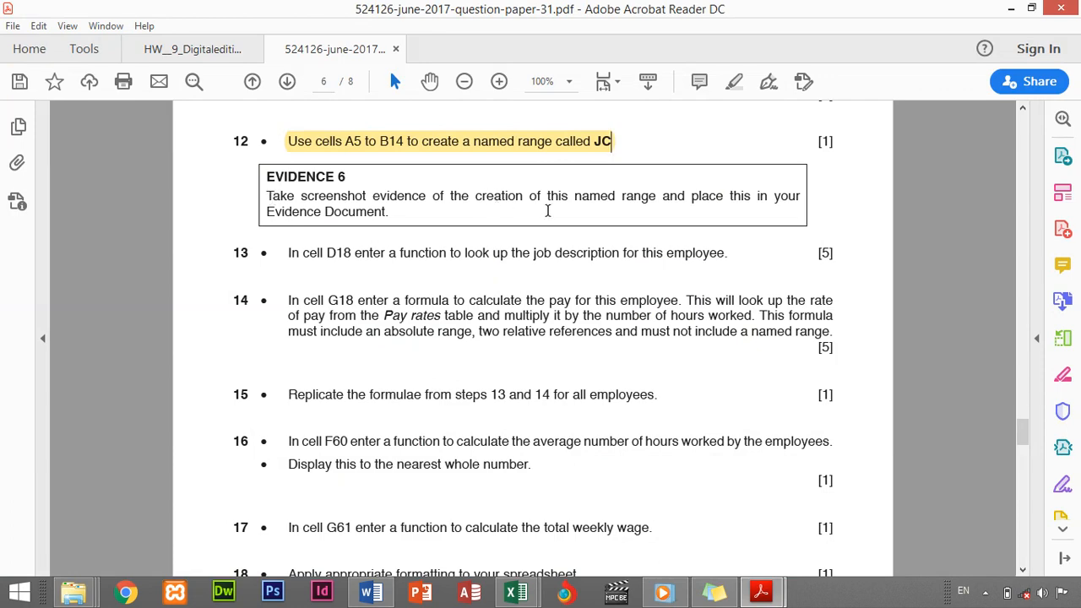
click(515, 592)
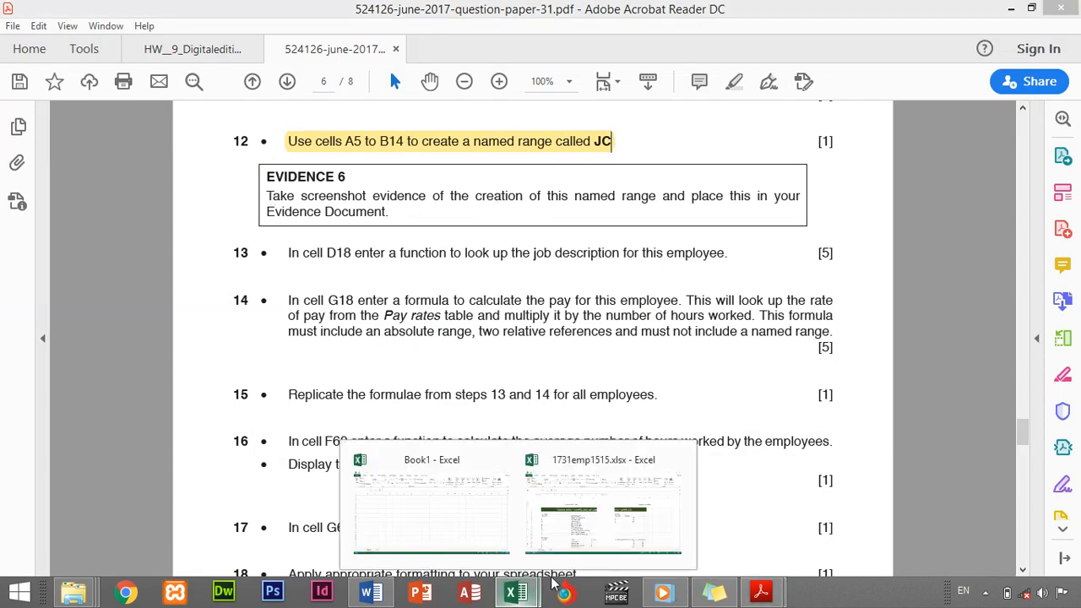
click(601, 540)
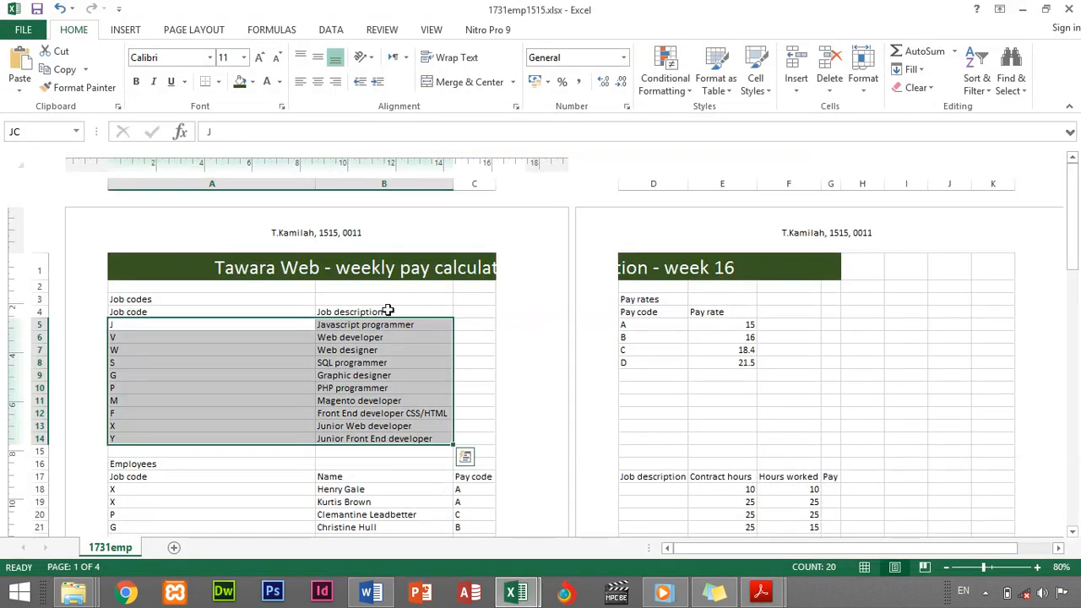
right_click(333, 348)
click(395, 315)
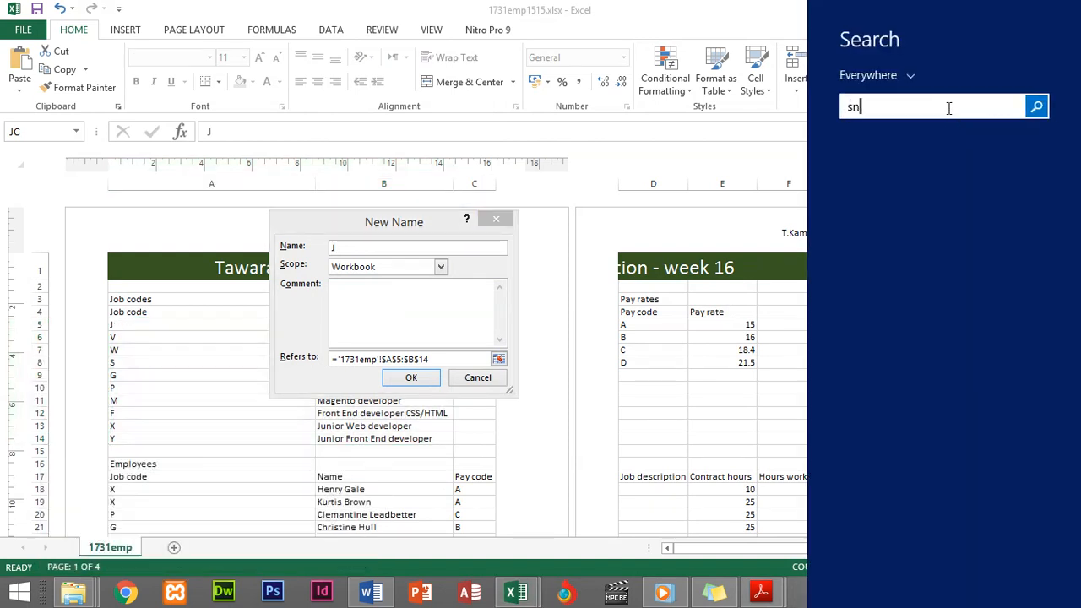
Capture the New Name dialog as a screenshot with the Snipping Tool
text(pp)
click(914, 165)
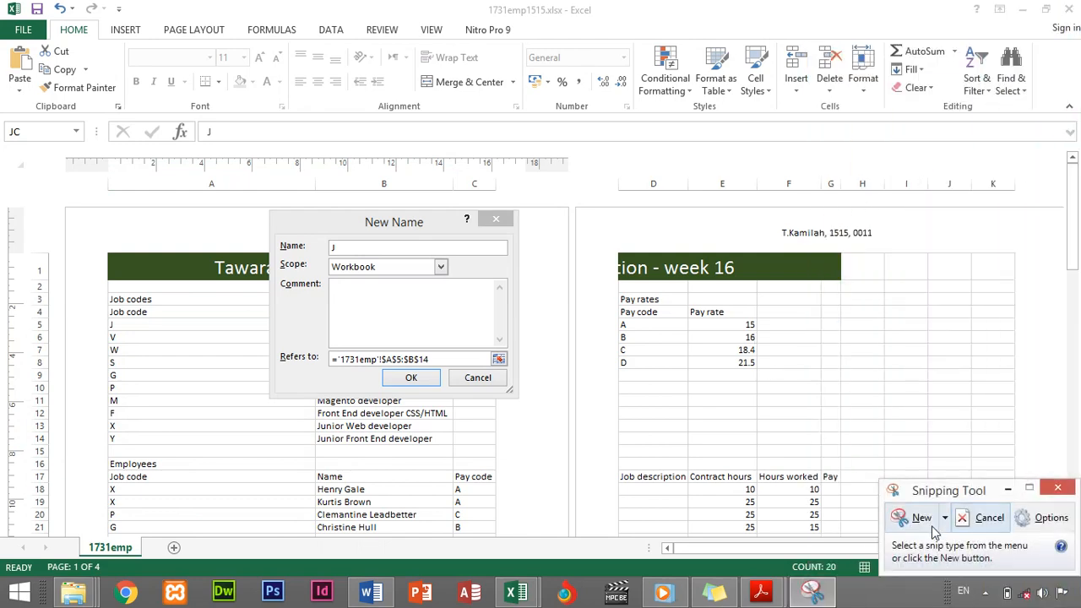
click(902, 517)
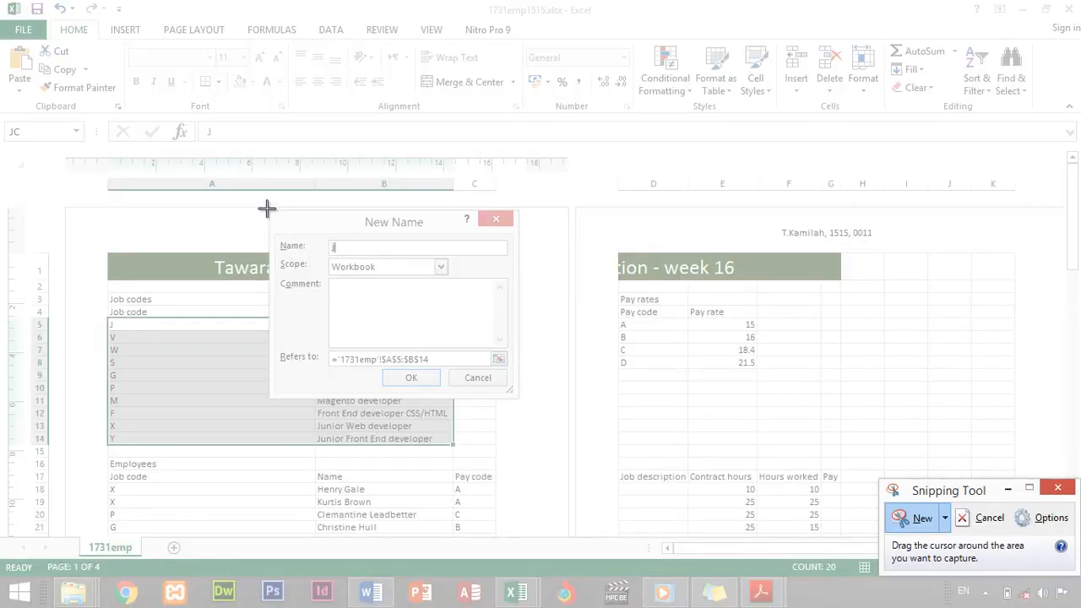
drag(266, 208, 530, 415)
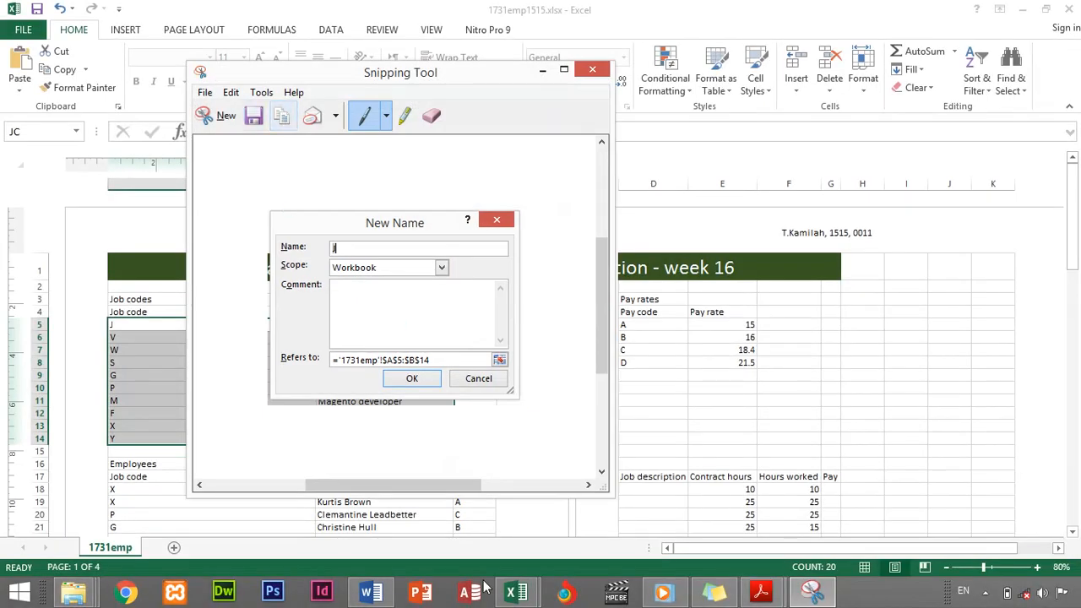
Paste the JC New Name screenshot on a new line under Evidence 6, then minimise Word
click(372, 591)
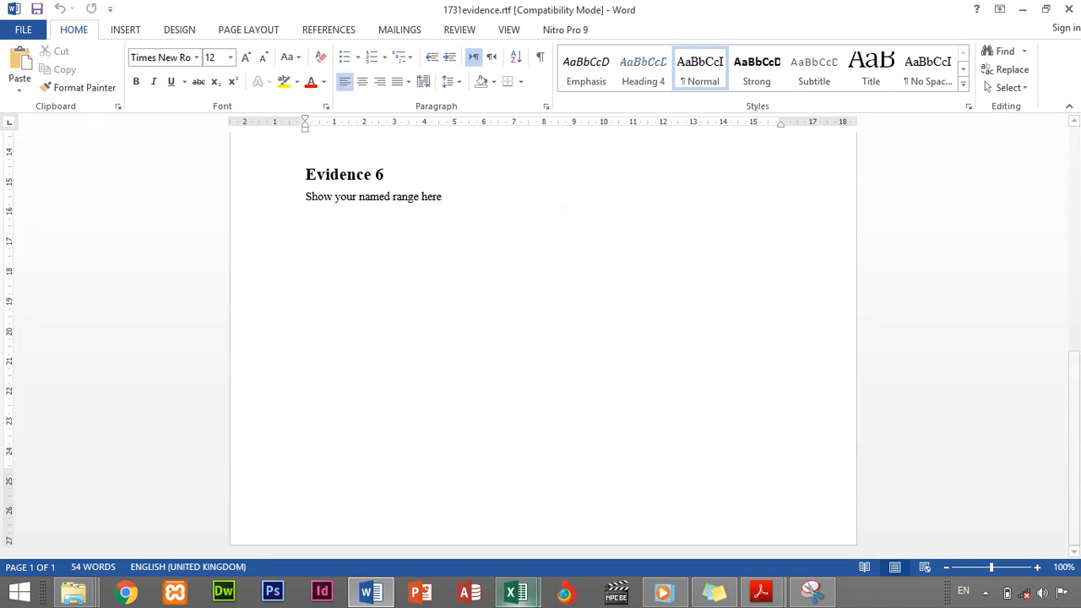
mouse_move(761, 591)
click(799, 534)
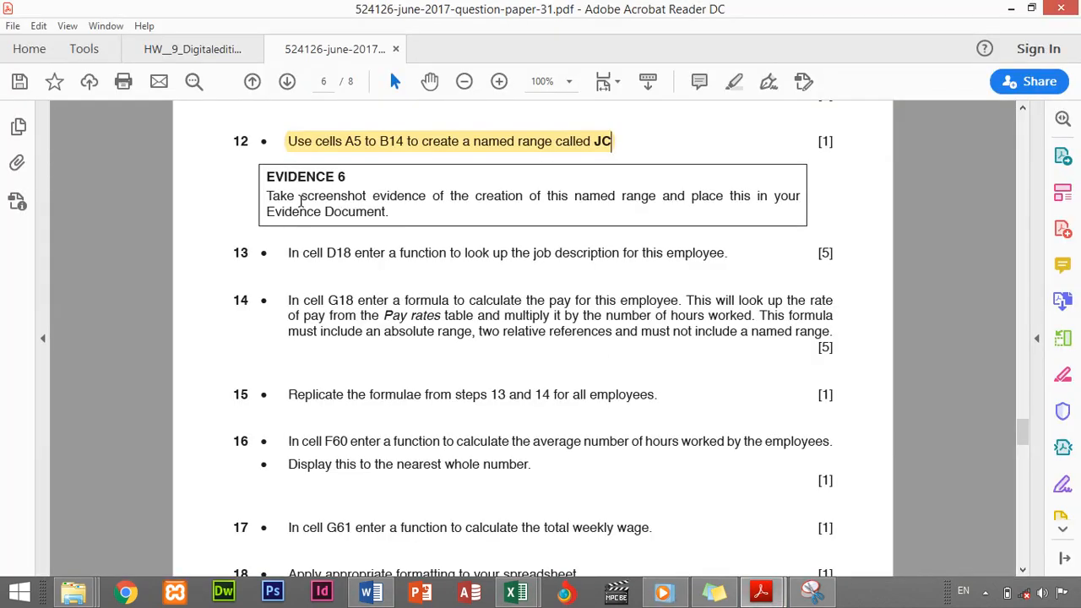
click(369, 591)
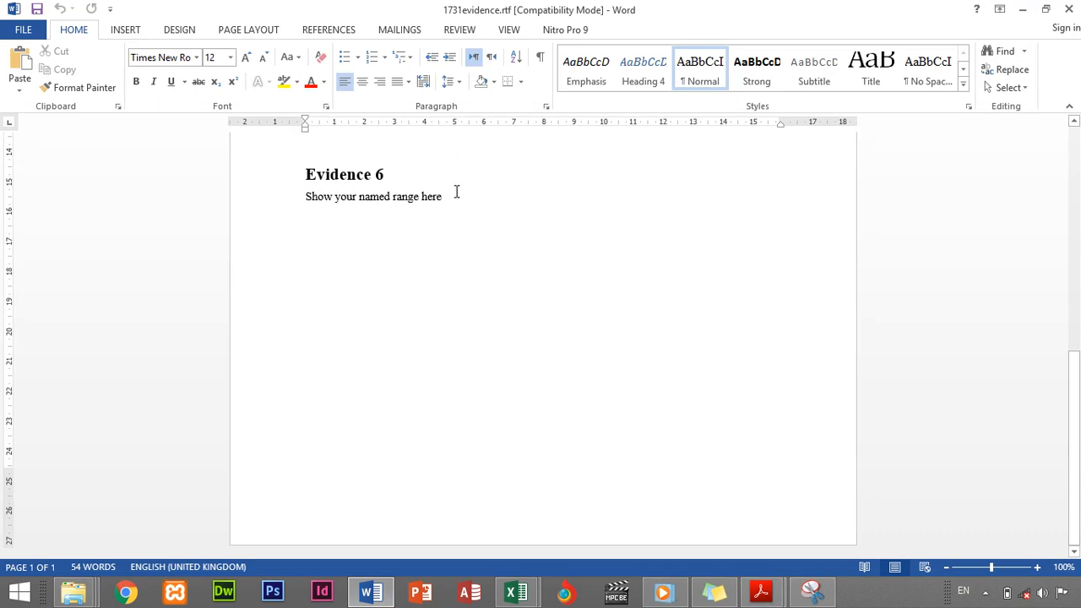
key(Return)
key(ctrl+v)
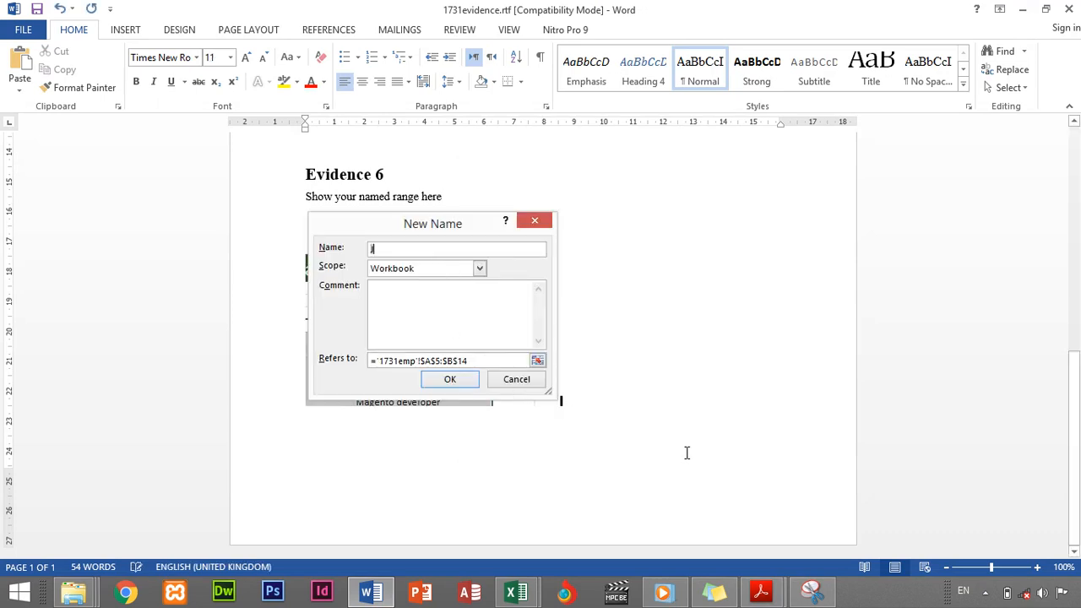
click(1022, 8)
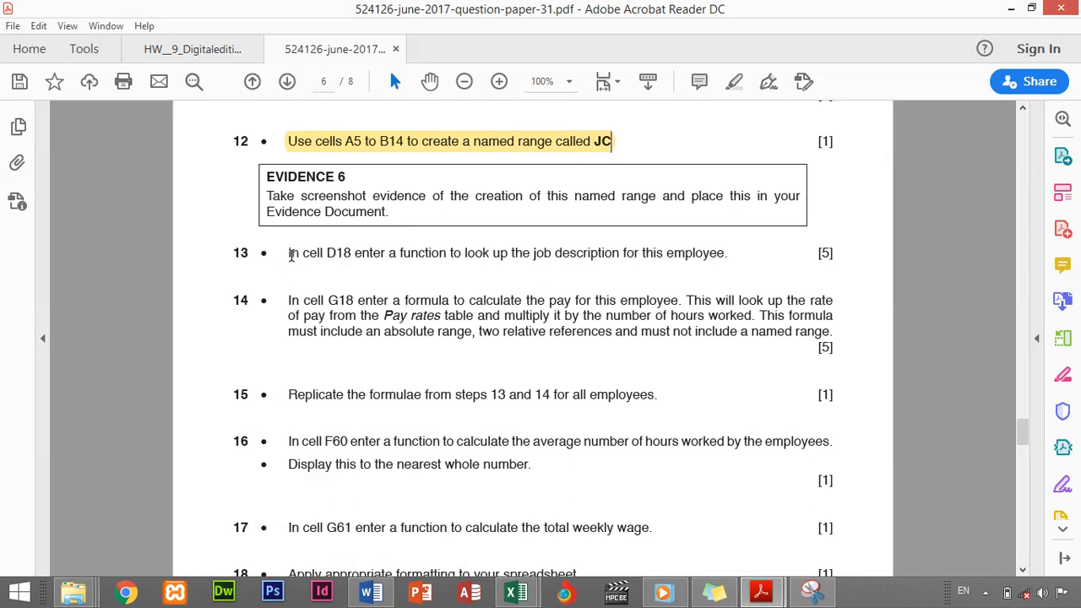
Highlight question 13's D18 job-description lookup instruction in yellow, then go back to the pay workbook
drag(291, 256, 724, 268)
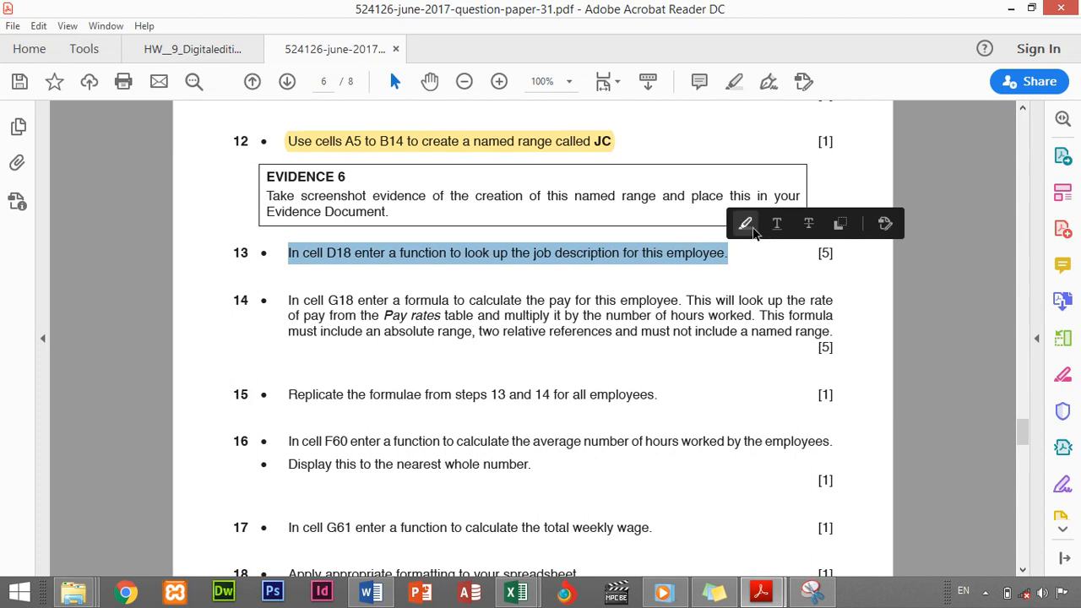
click(746, 223)
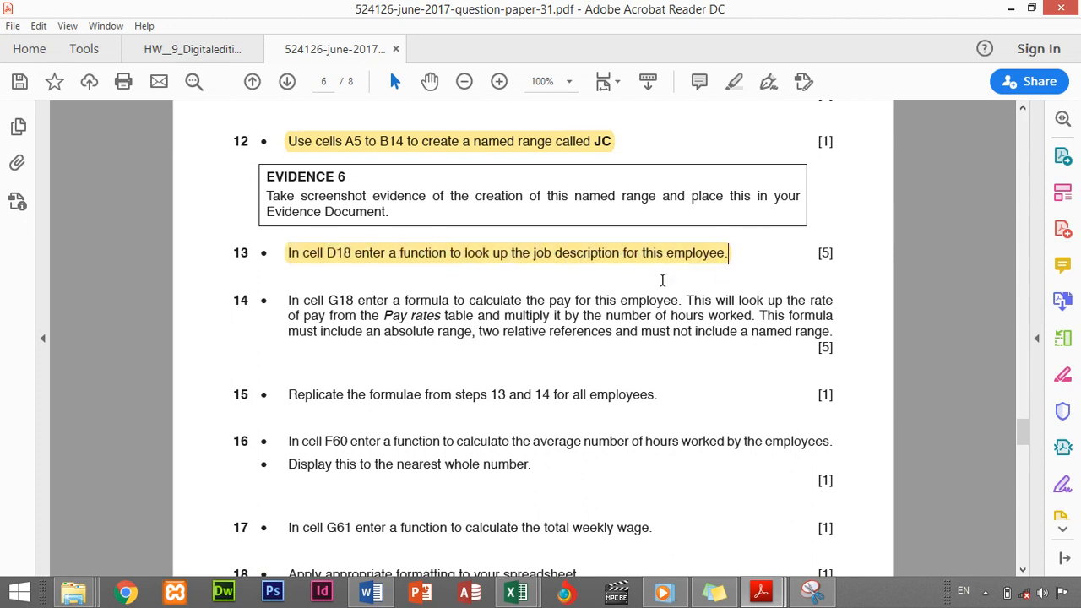
mouse_move(517, 591)
click(594, 504)
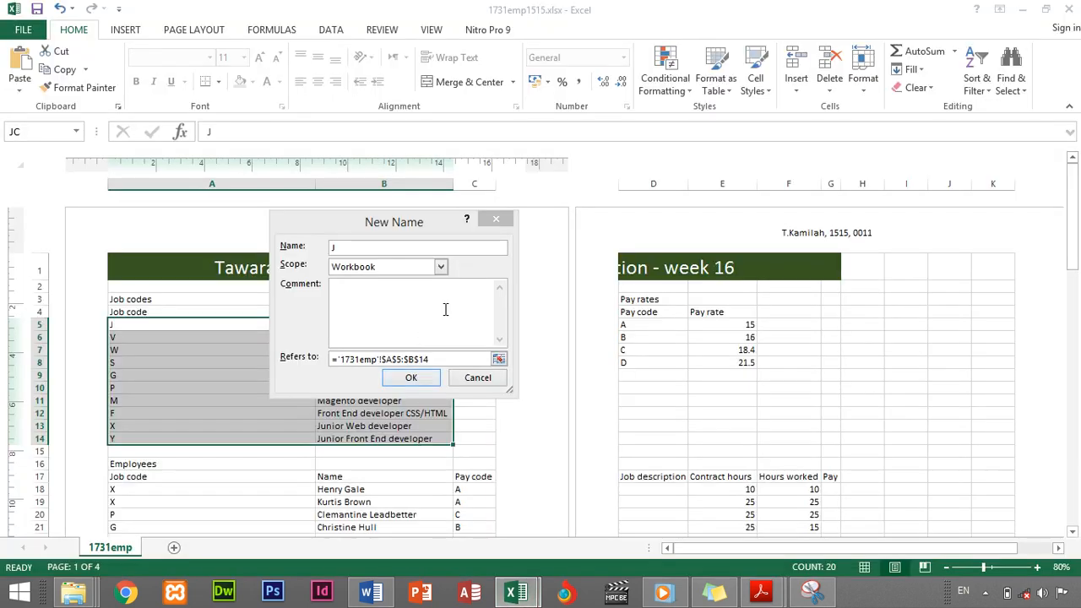
Close the New Name dialog, pick cell D18 and bring up the Insert Function list
click(463, 380)
click(377, 408)
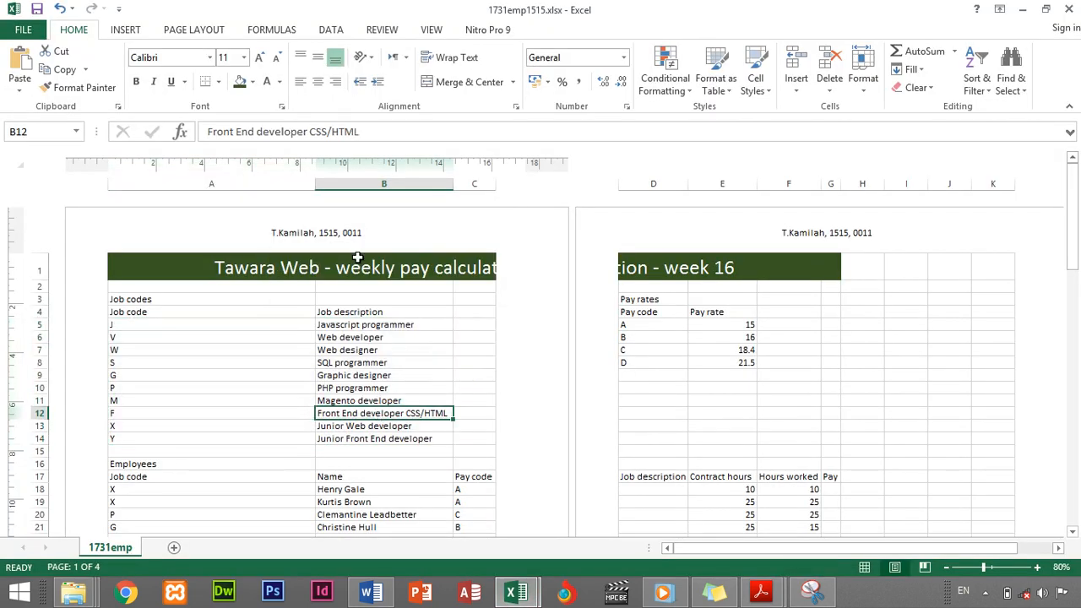
click(661, 183)
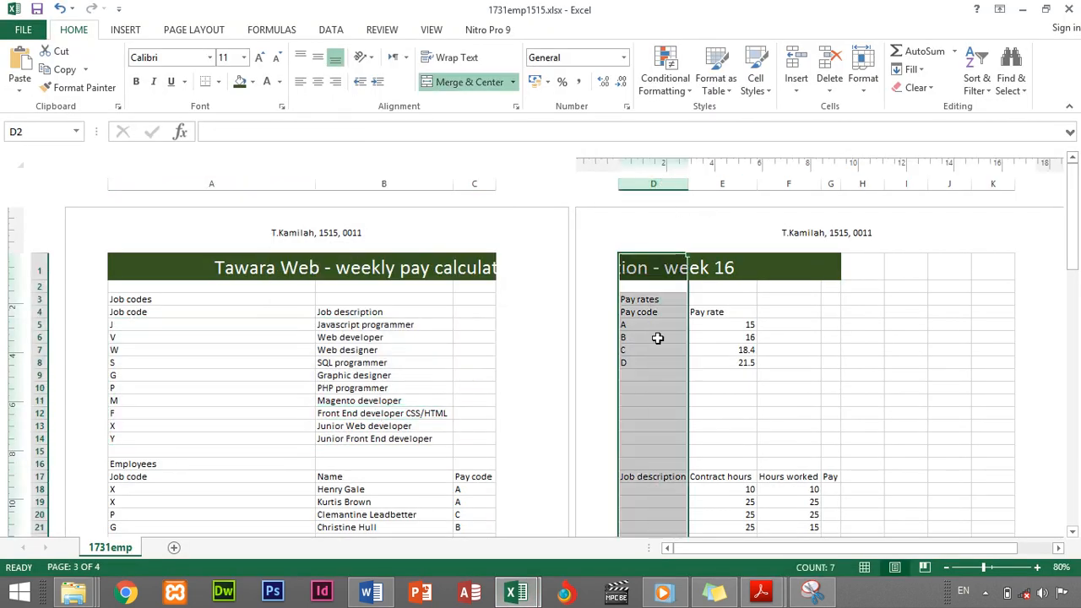
scroll(650, 371, down, 3)
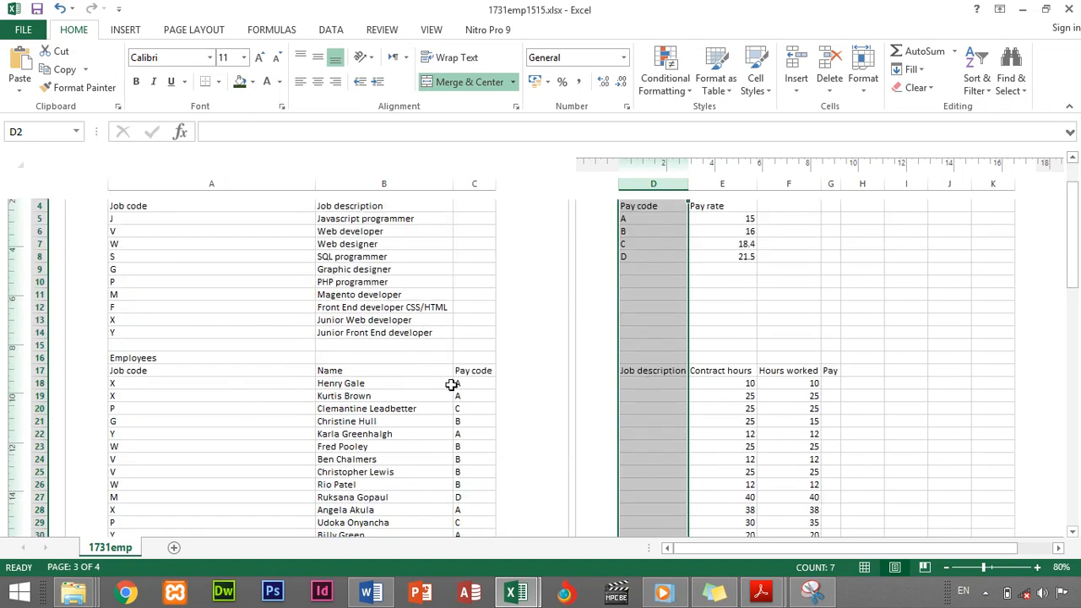
click(643, 386)
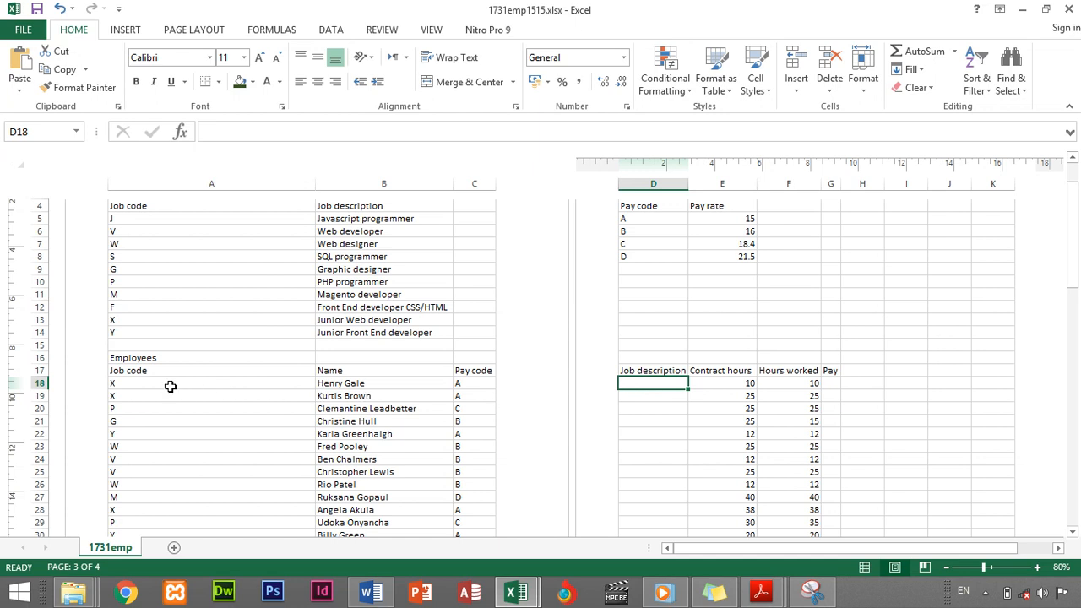
scroll(679, 392, up, 3)
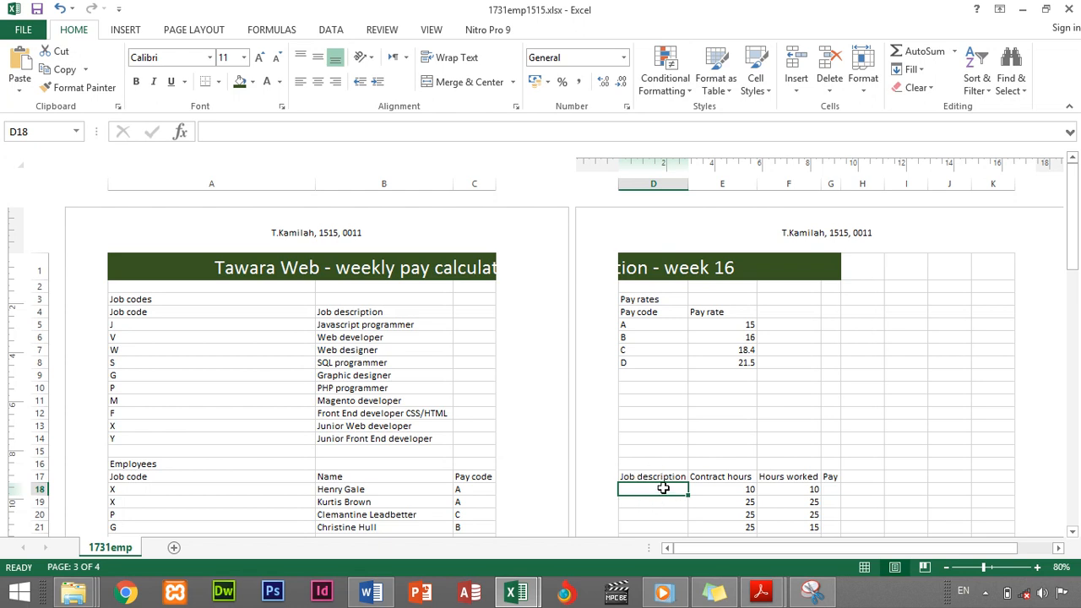
click(181, 133)
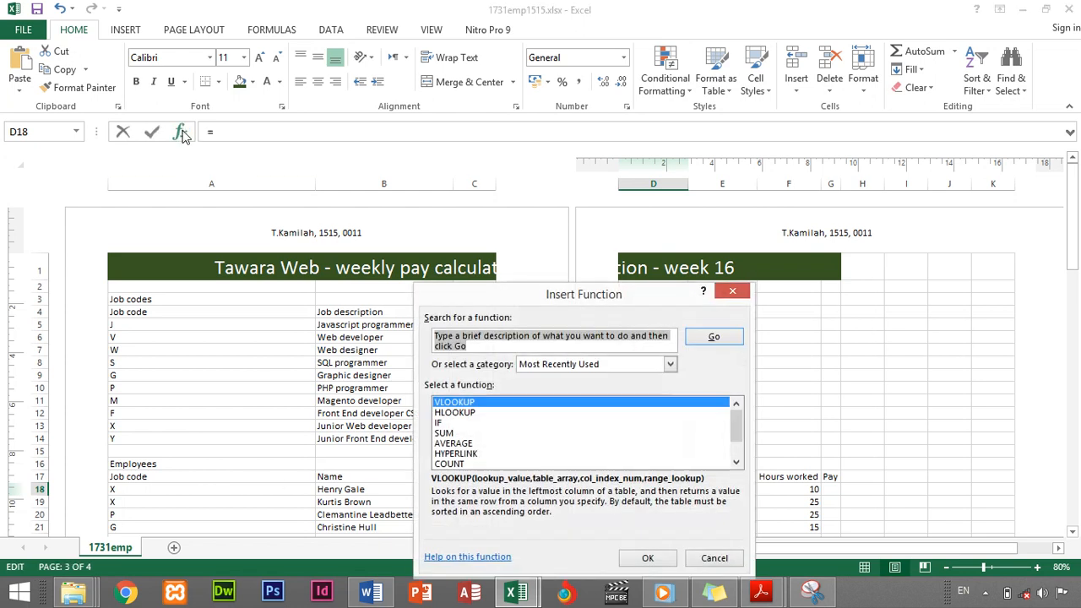
Enter =VLOOKUP(A18,JC,2,FALSE) in D18 so it shows Junior Web developer
click(654, 559)
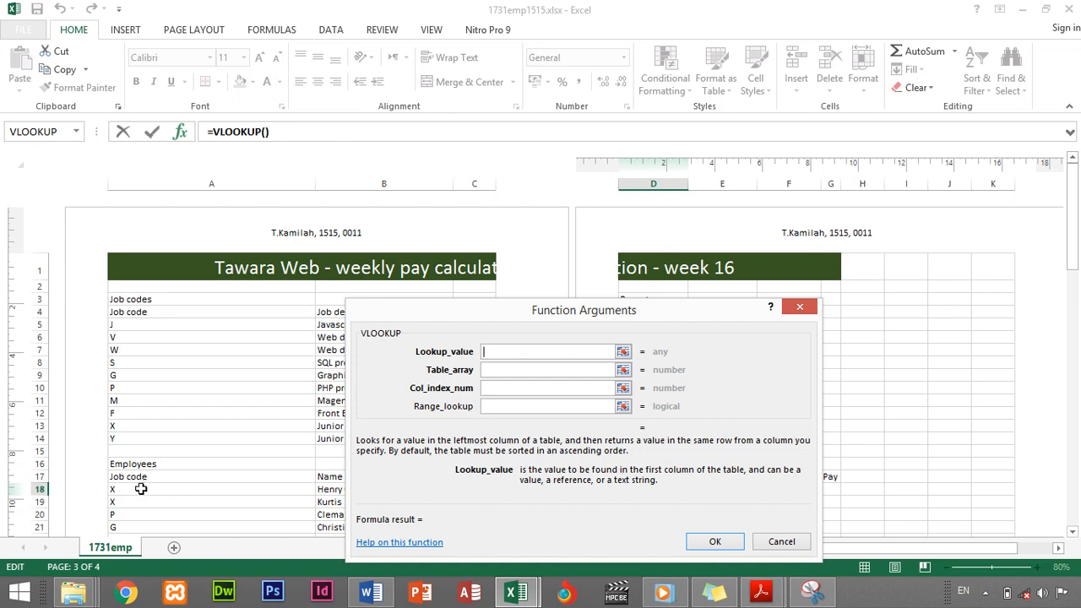
click(141, 492)
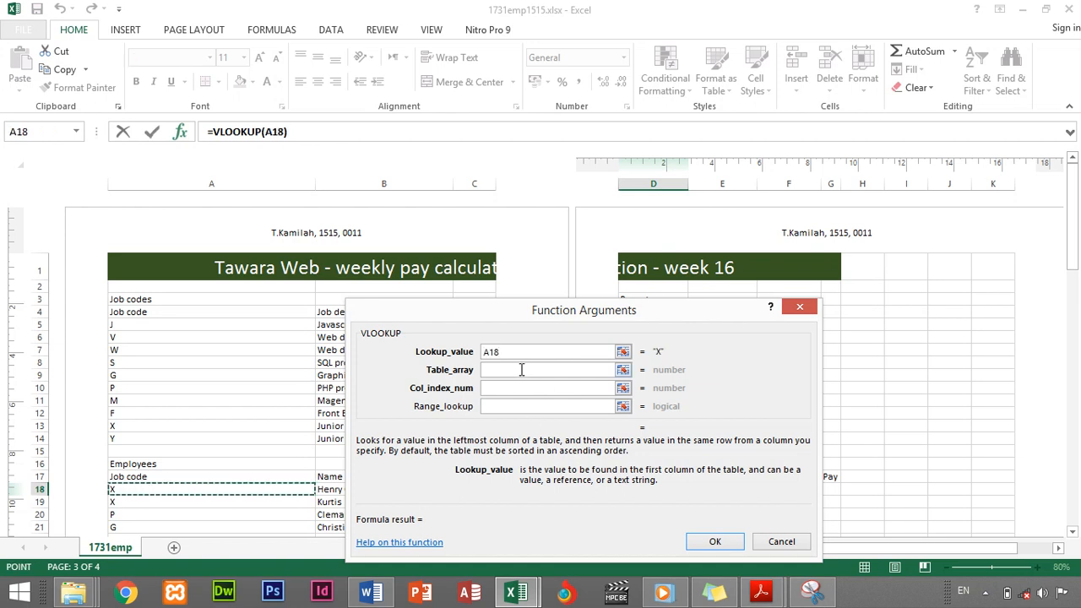
click(522, 369)
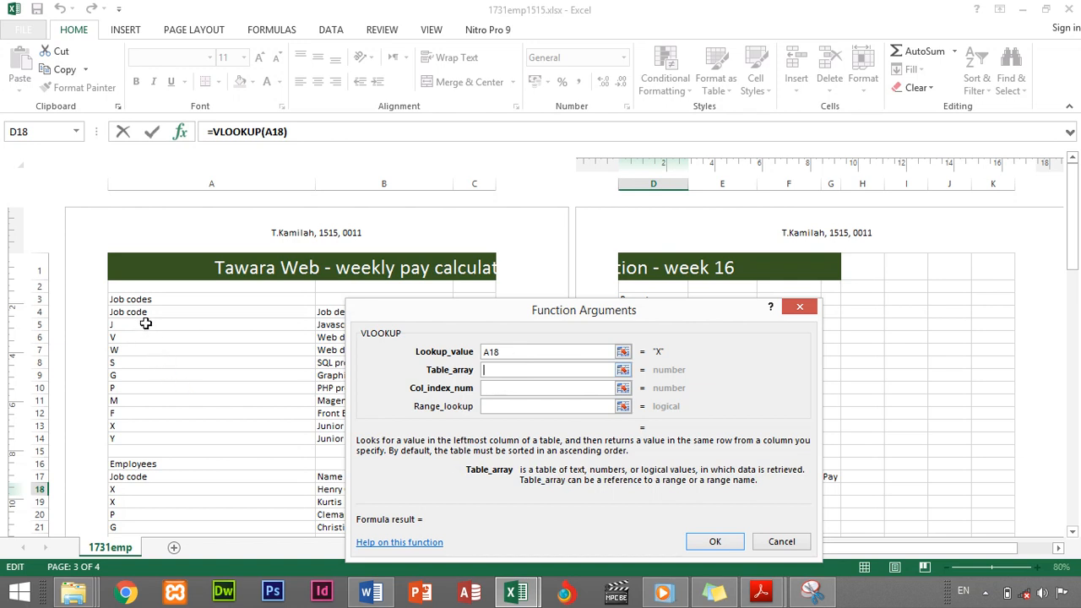
drag(145, 323, 408, 441)
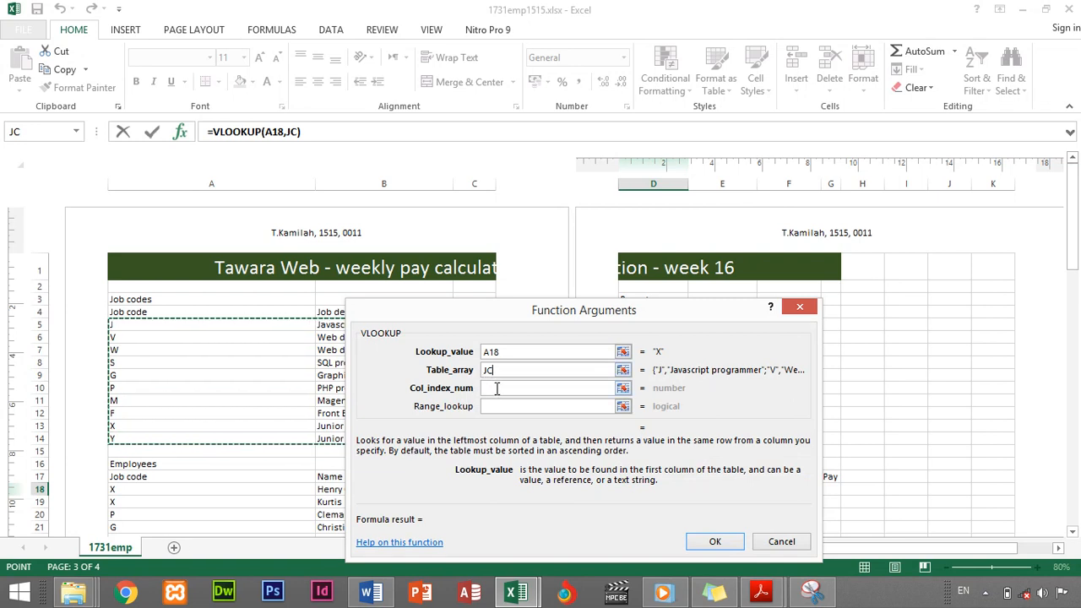
click(497, 389)
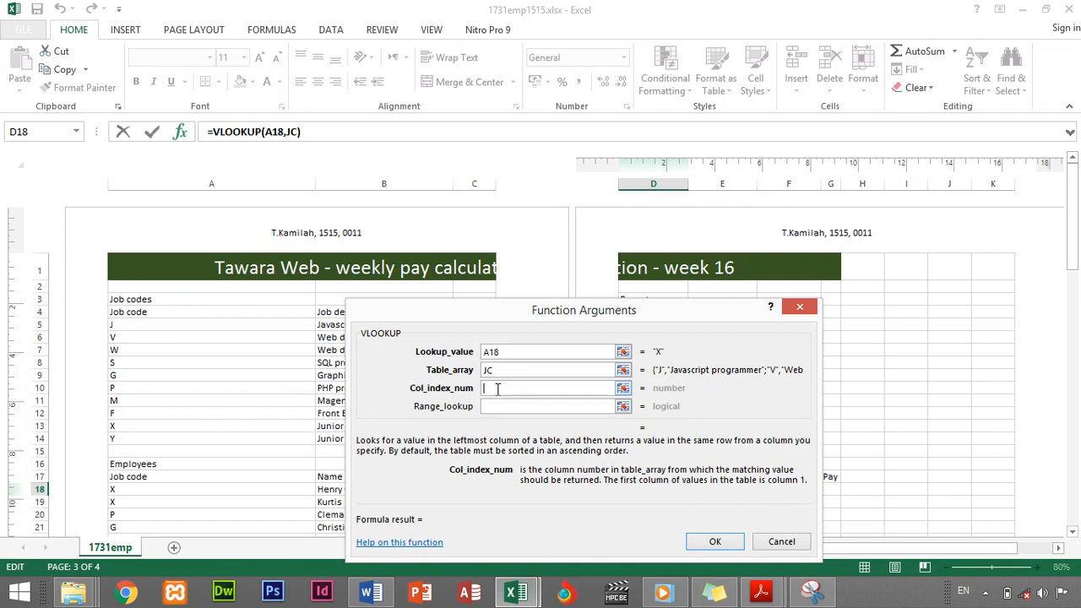
text(2)
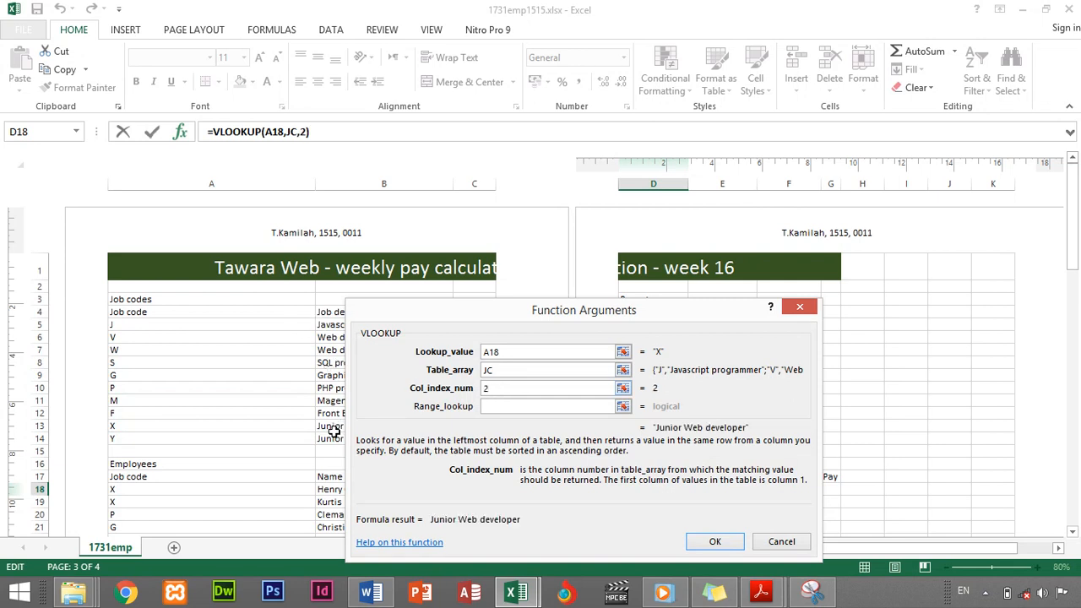
click(486, 406)
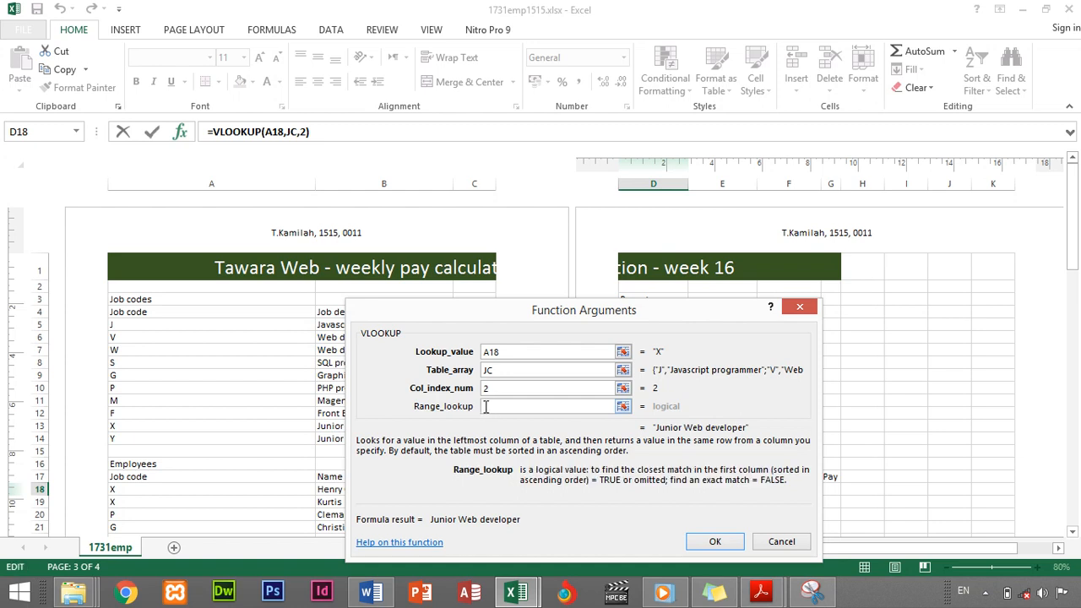
text(FALSE)
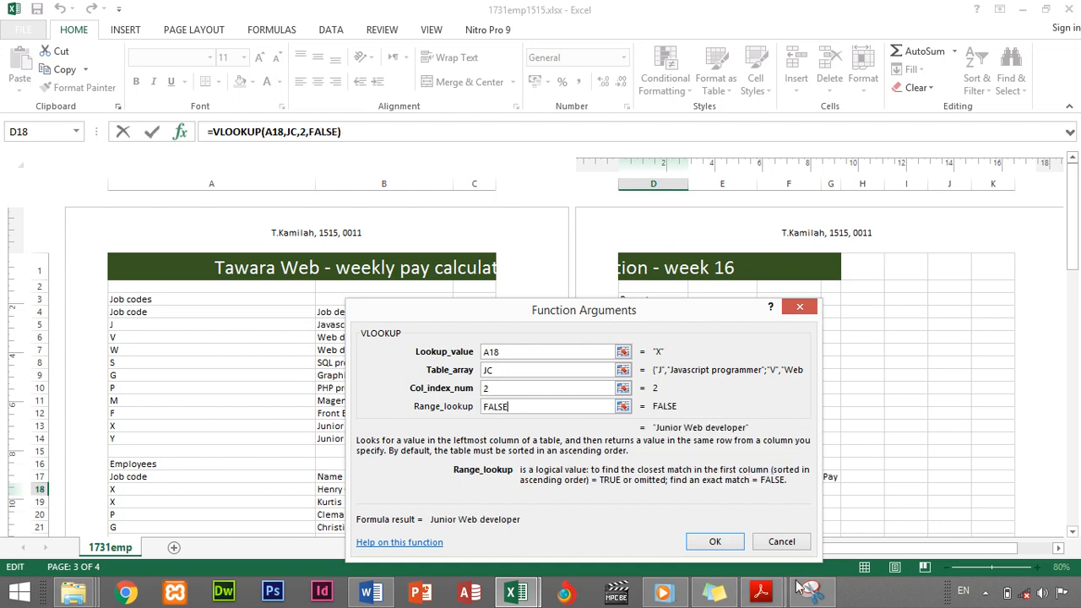
click(711, 544)
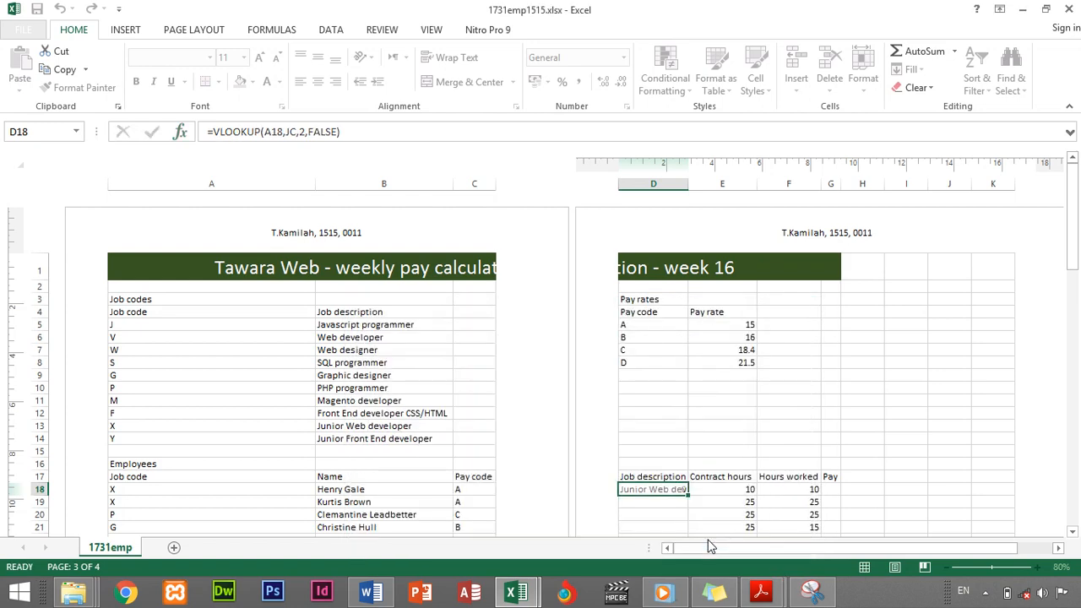
Widen column D, narrow column A to about 2.62 cm, set column B to about 5.16 cm, and widen column G
scroll(719, 446, down, 4)
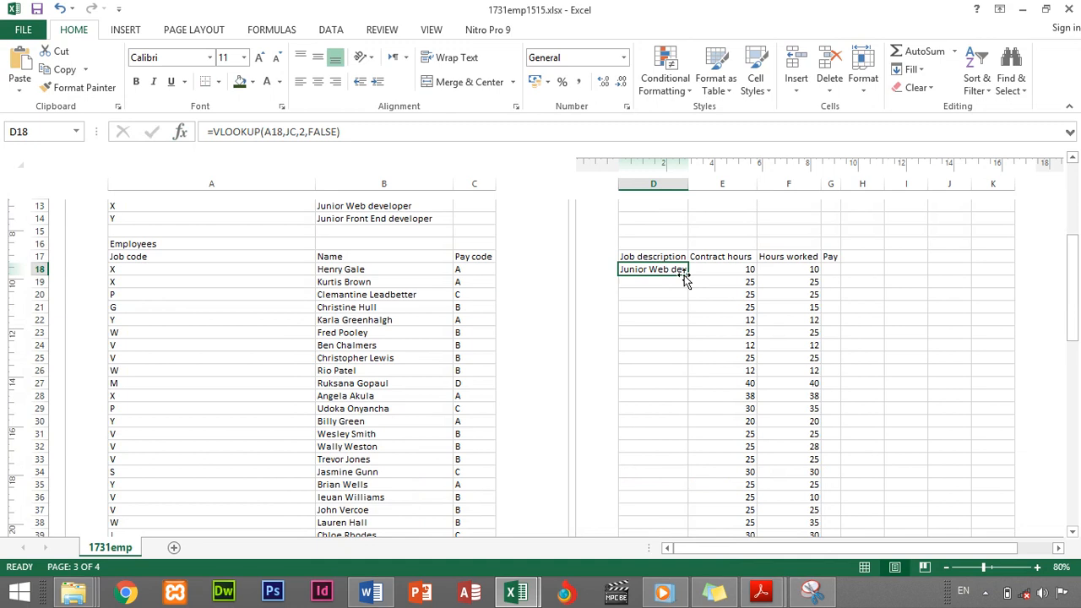
scroll(298, 284, up, 1)
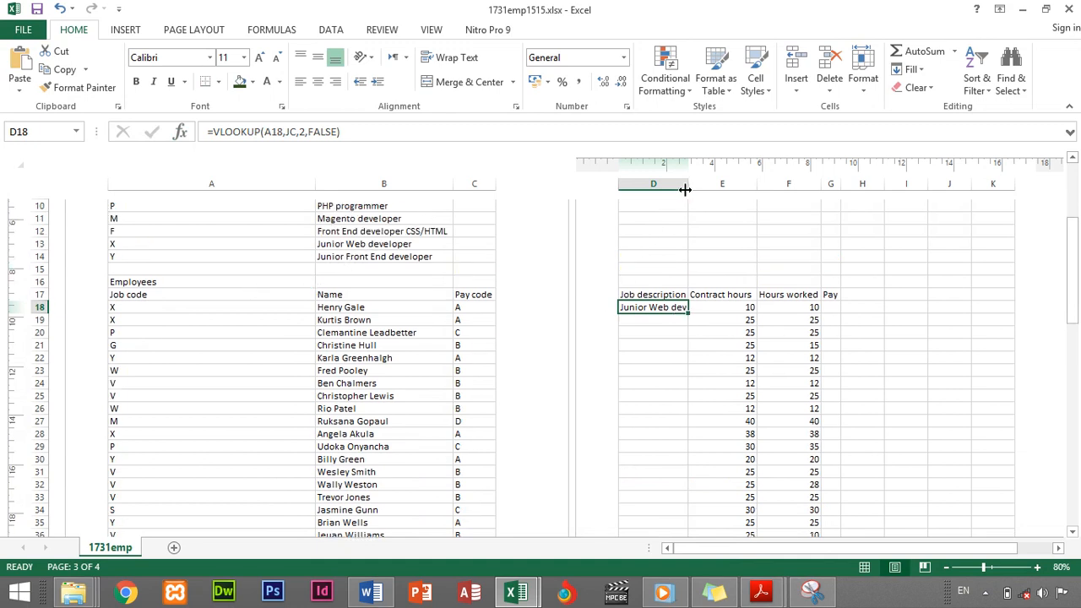
drag(688, 185, 708, 184)
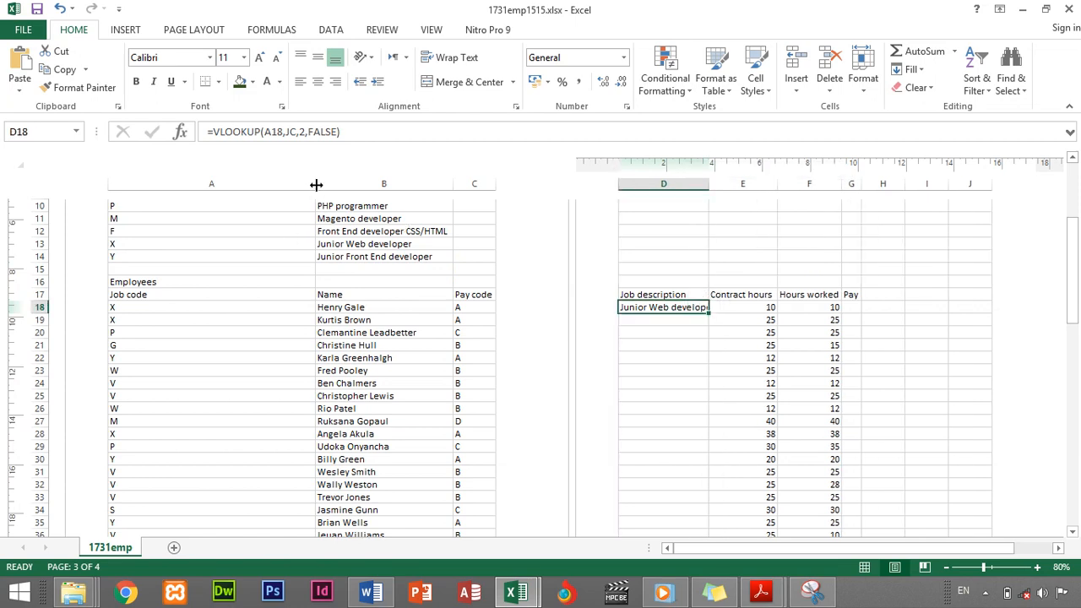
drag(314, 183, 203, 193)
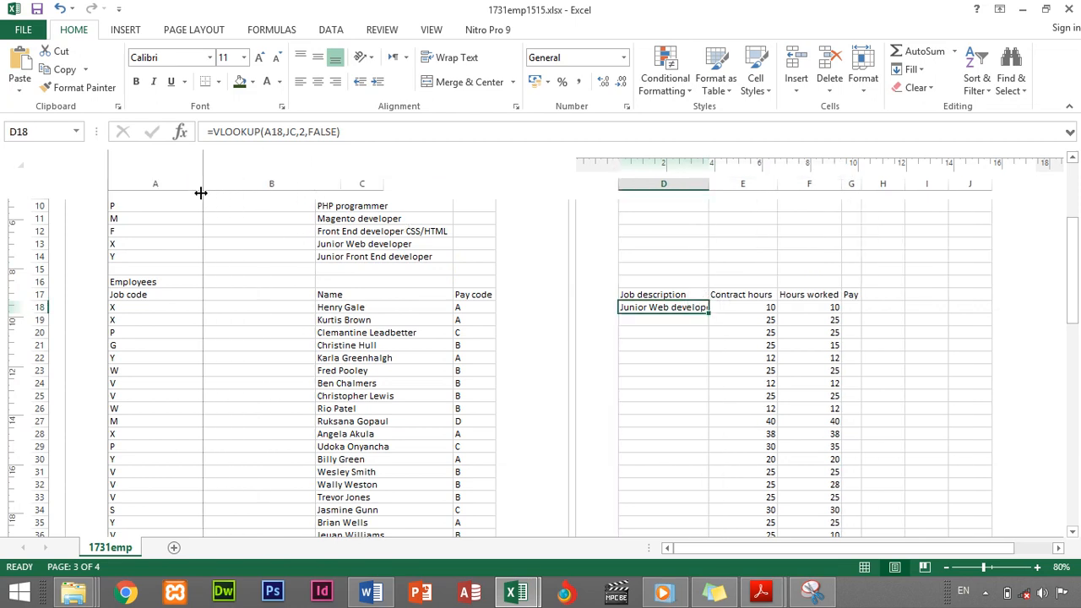
scroll(205, 241, up, 5)
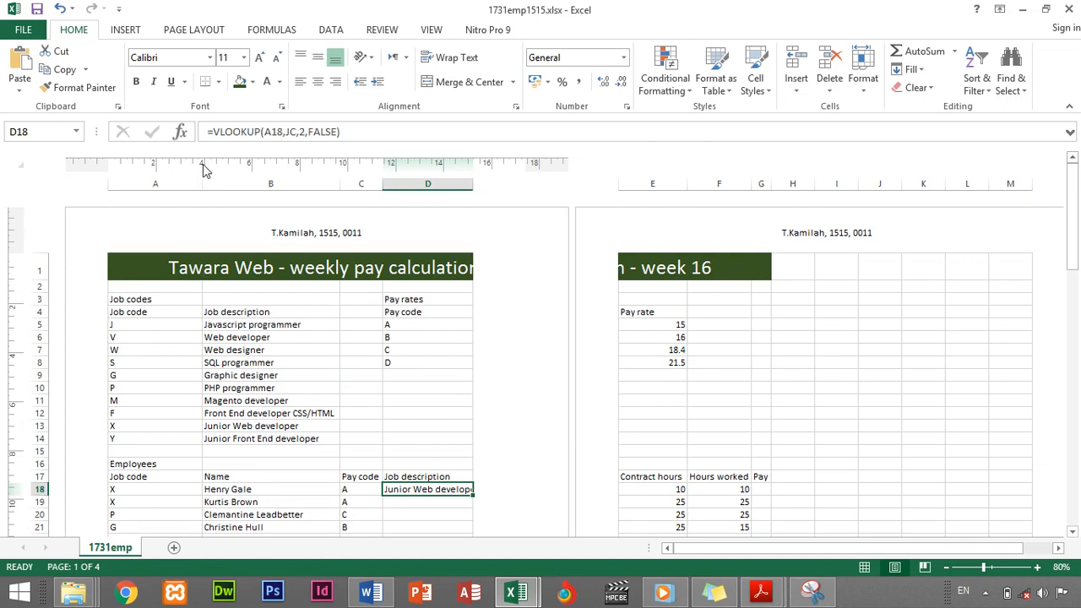
drag(202, 183, 161, 186)
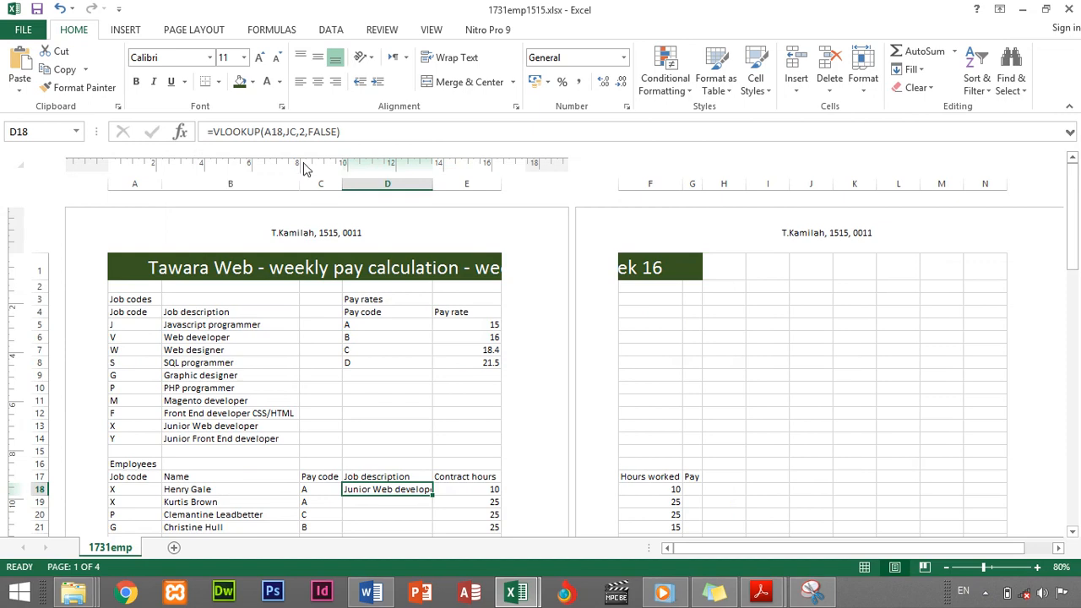
mouse_move(299, 181)
mouse_down()
mouse_move(284, 181)
mouse_move(293, 184)
mouse_up()
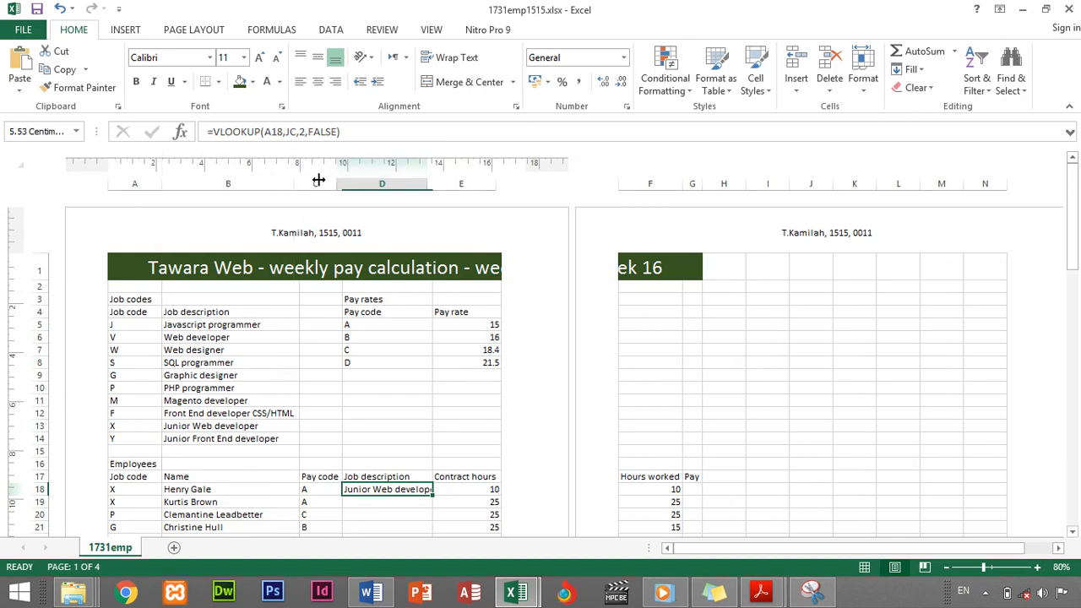
scroll(509, 311, down, 5)
scroll(569, 318, up, 2)
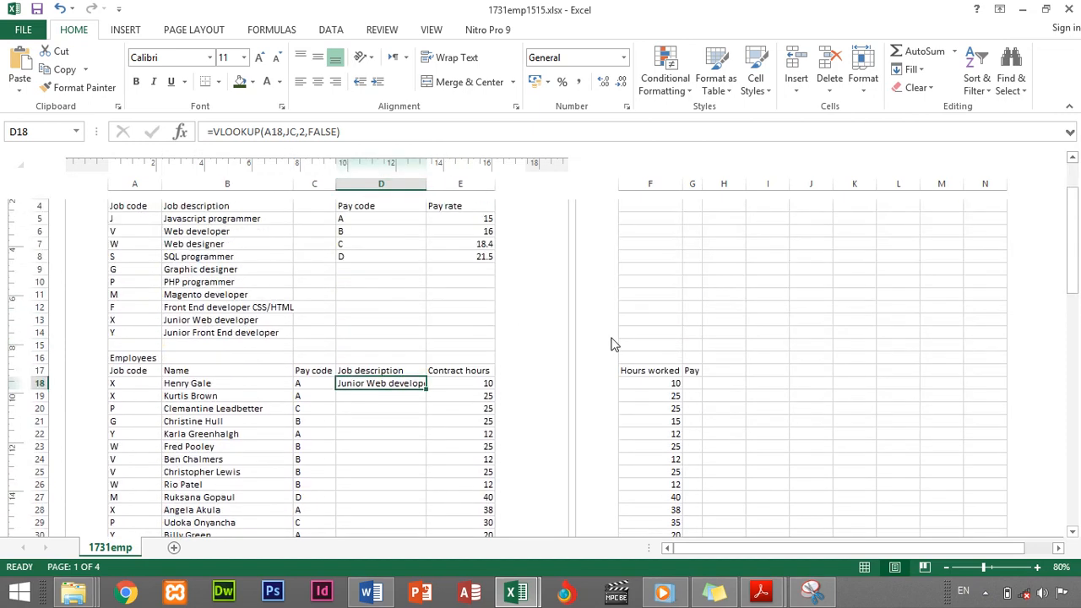
drag(700, 189, 722, 186)
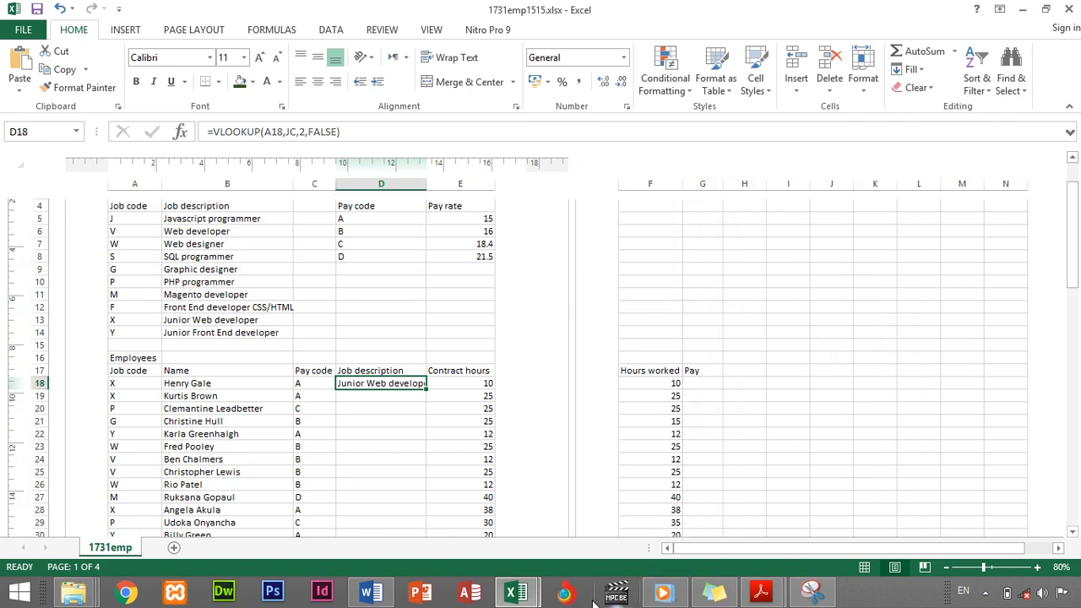
Switch to the 524126 question paper PDF and select the text of step 14
mouse_move(760, 594)
click(764, 504)
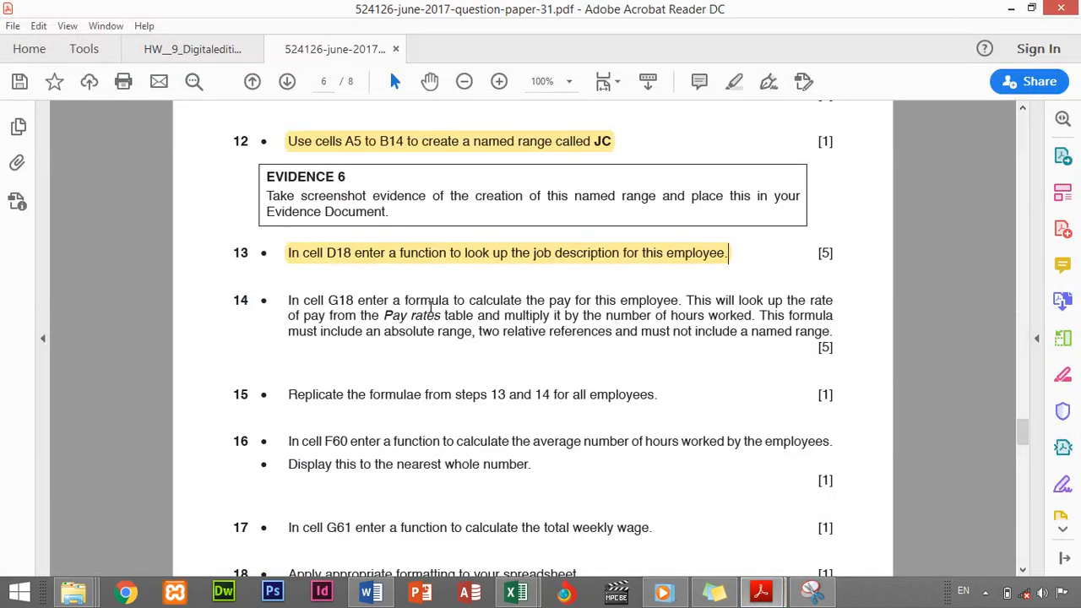
click(288, 302)
drag(291, 302, 828, 334)
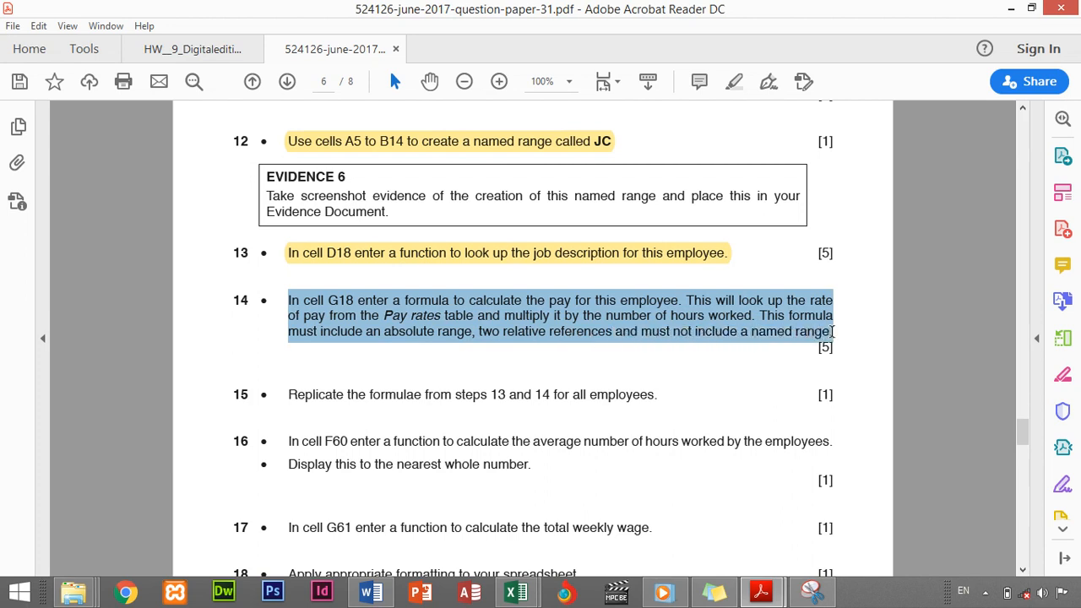
drag(831, 332, 832, 332)
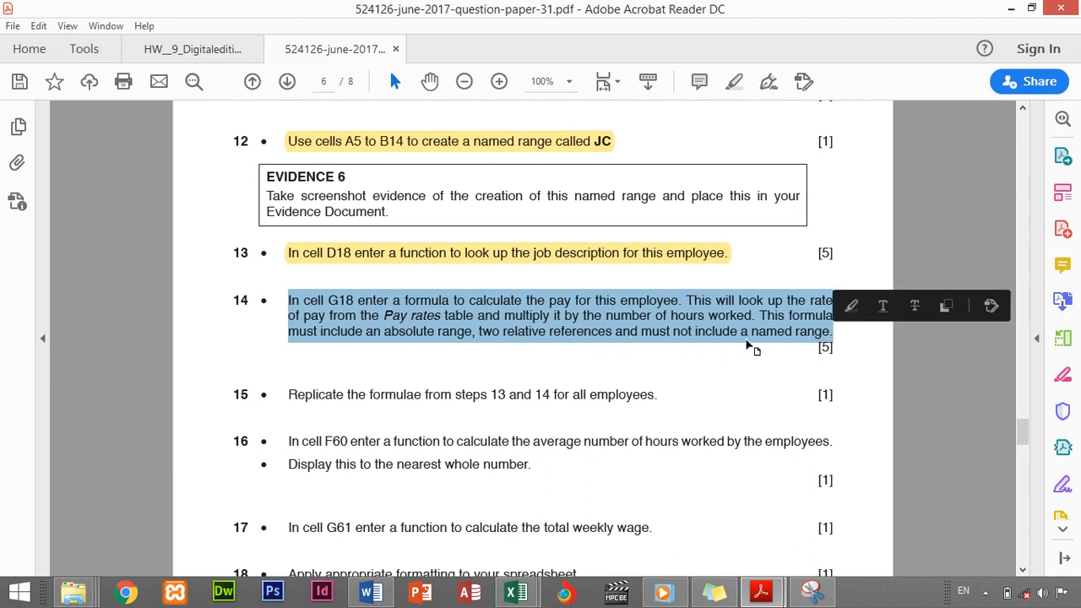
click(382, 336)
Give 'absolute range' and 'relative references' in step 14 yellow highlights
drag(382, 336, 472, 336)
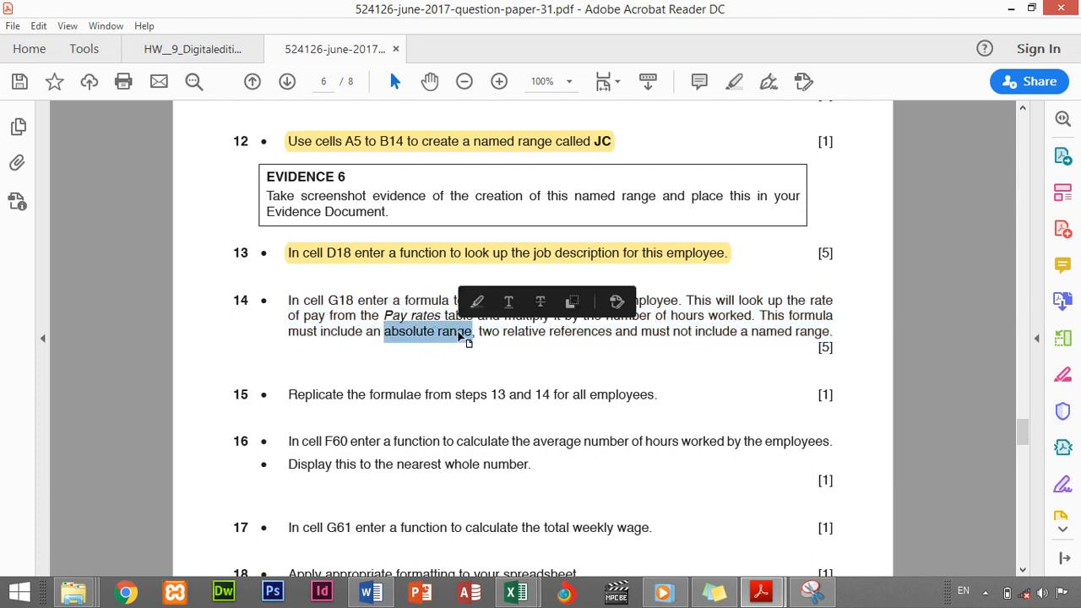
click(476, 302)
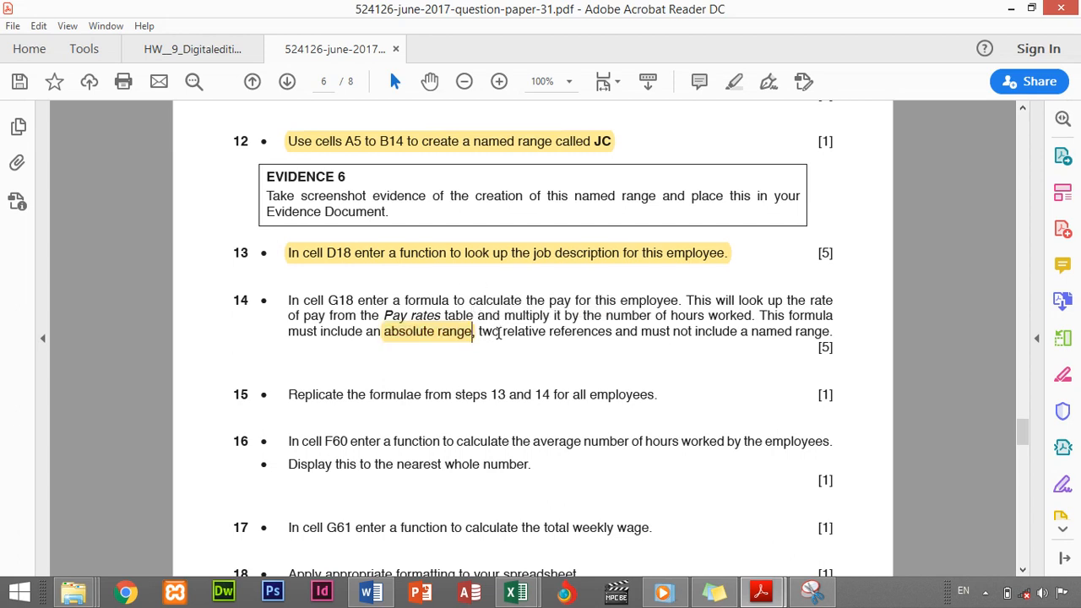
drag(503, 335, 612, 335)
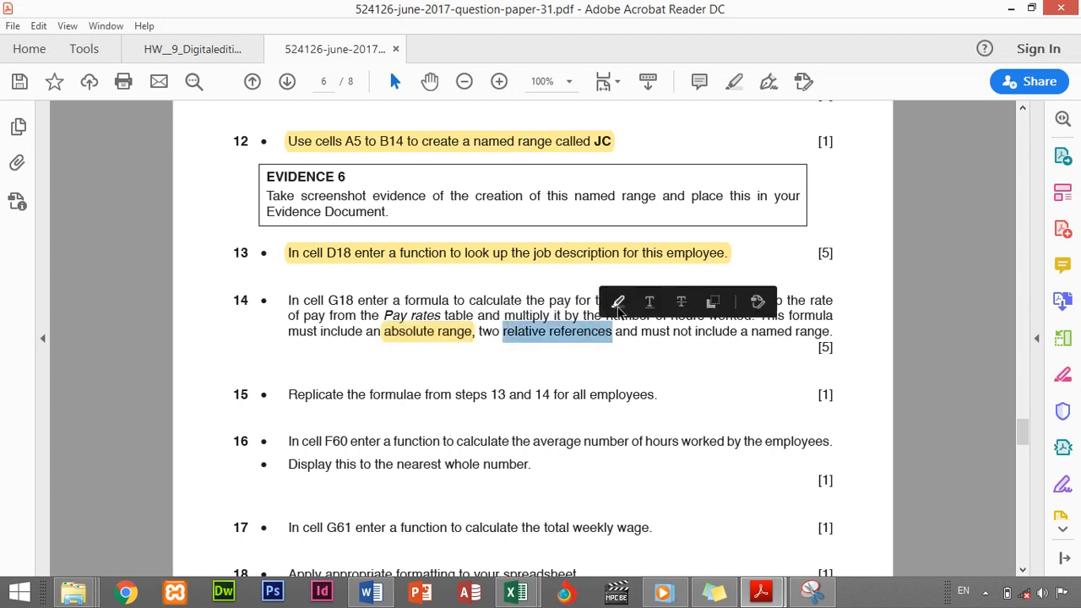
click(619, 304)
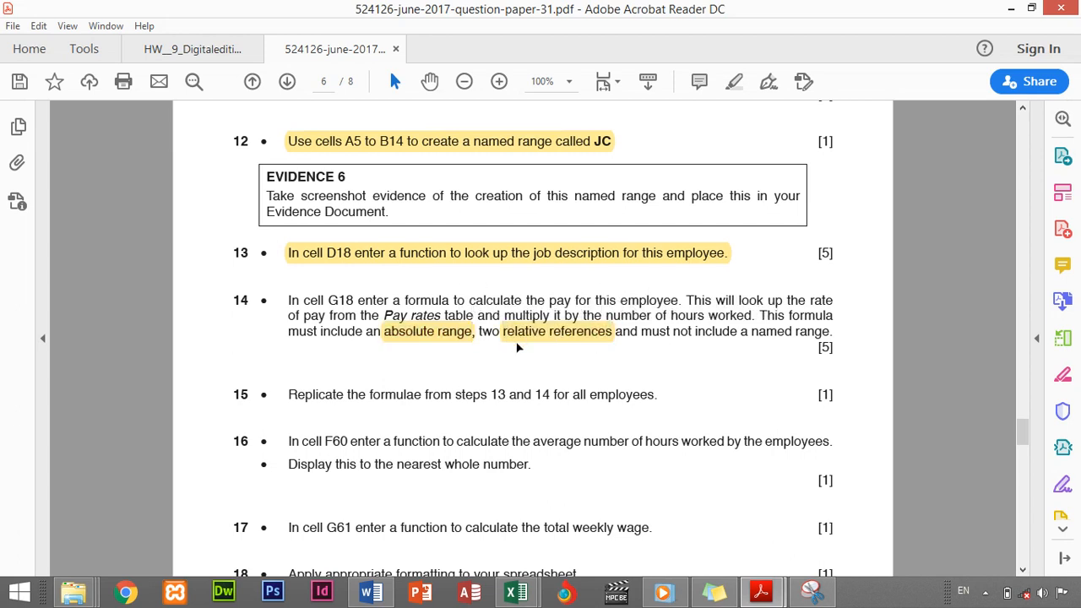